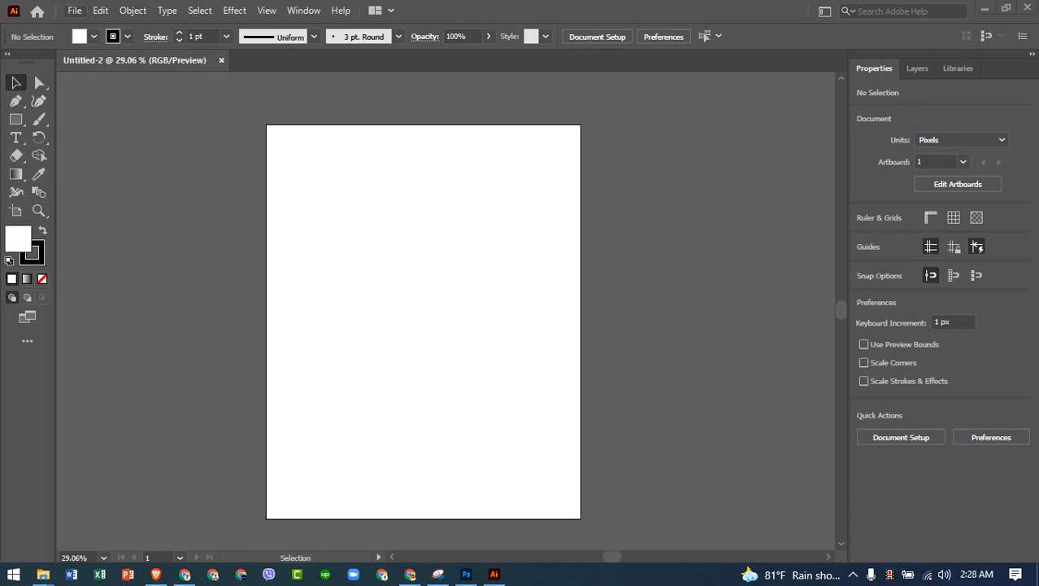
left_click(74, 10)
mouse_move(133, 9)
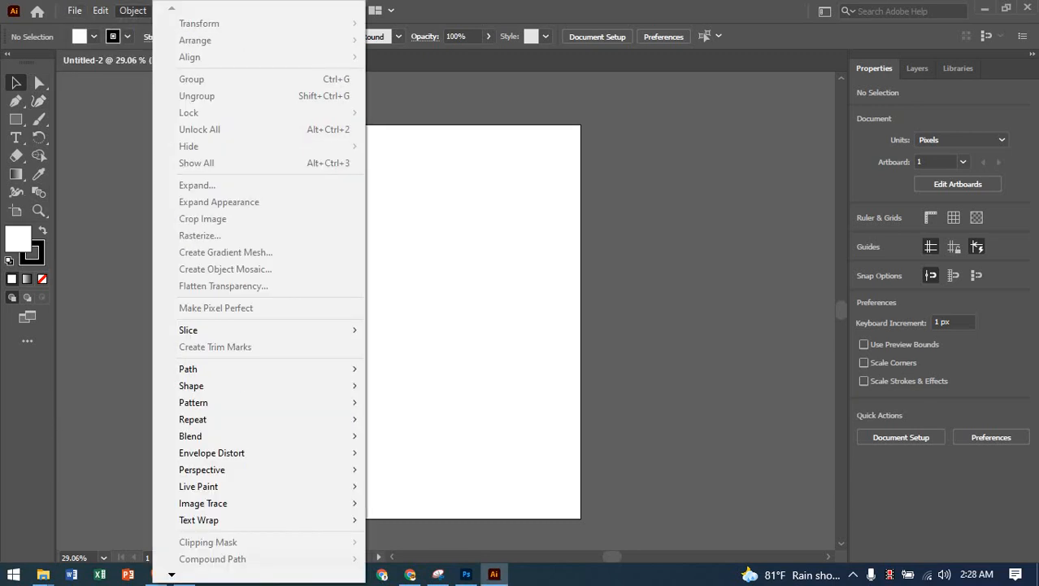
key("Escape")
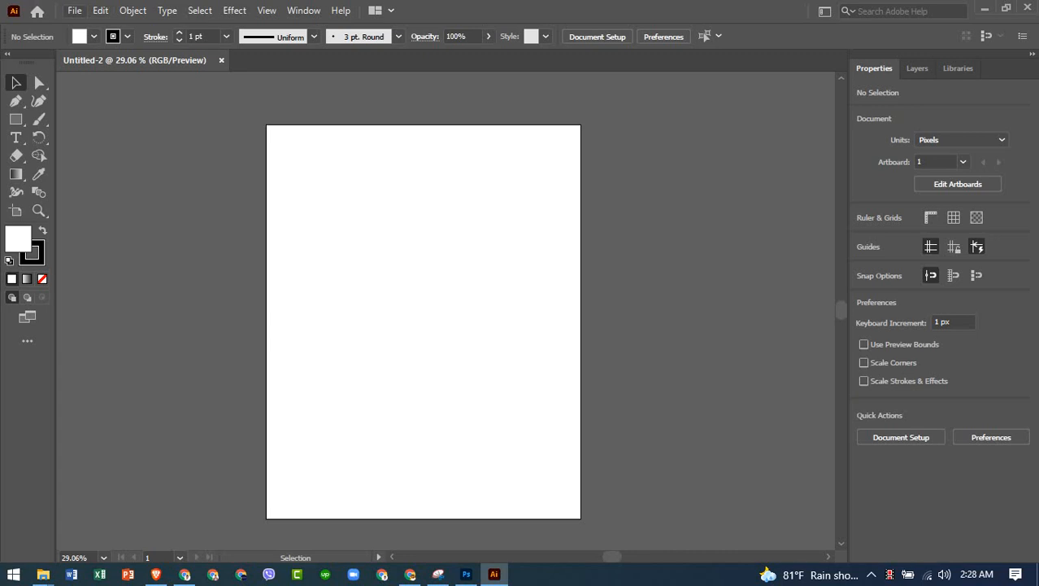
- Create a new document from the Banner Ads template in the Blank Templates folder and look over its artboards
left_click(74, 10)
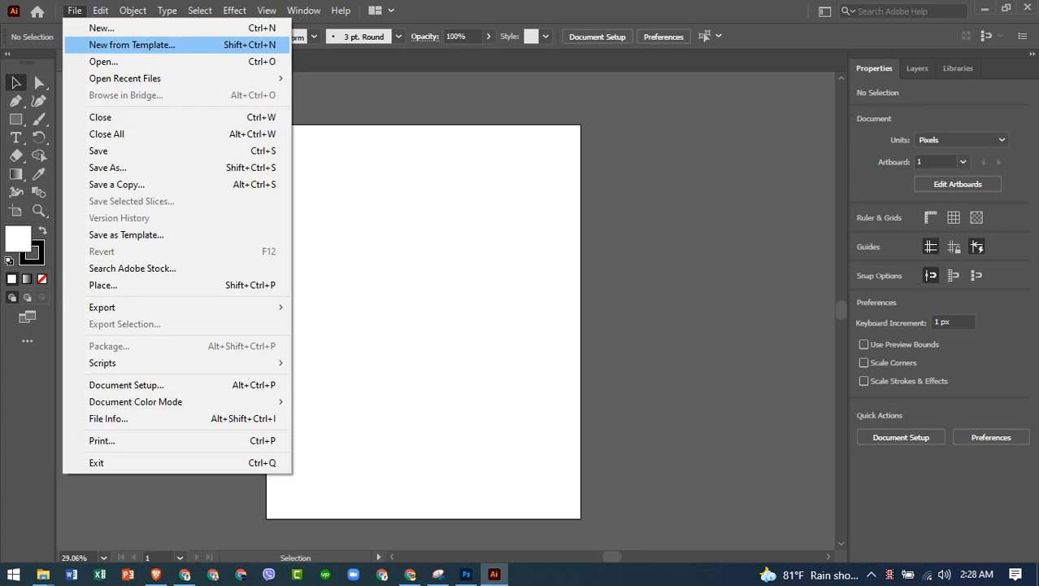
key("Return")
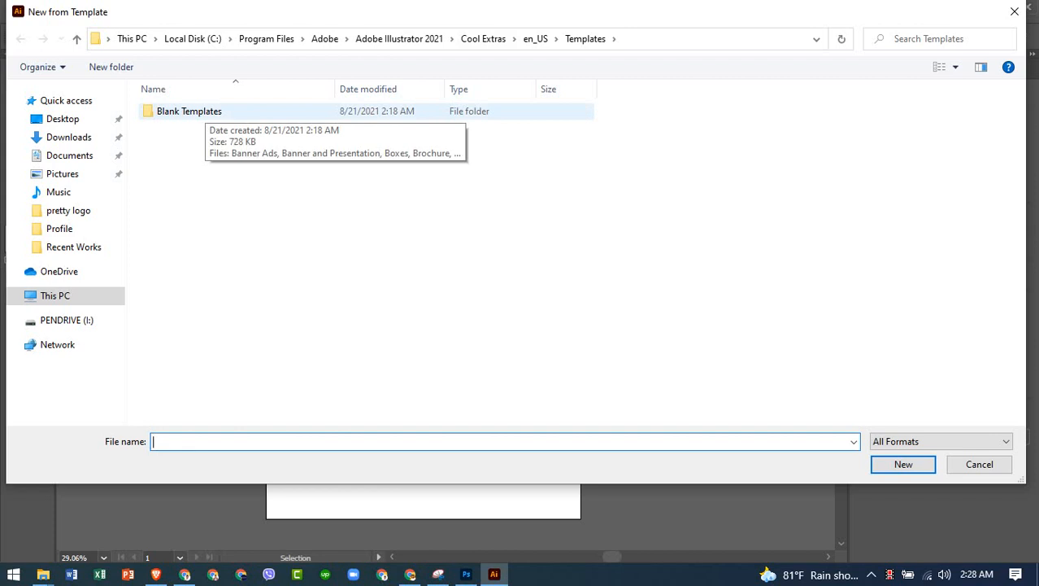
double_click(204, 110)
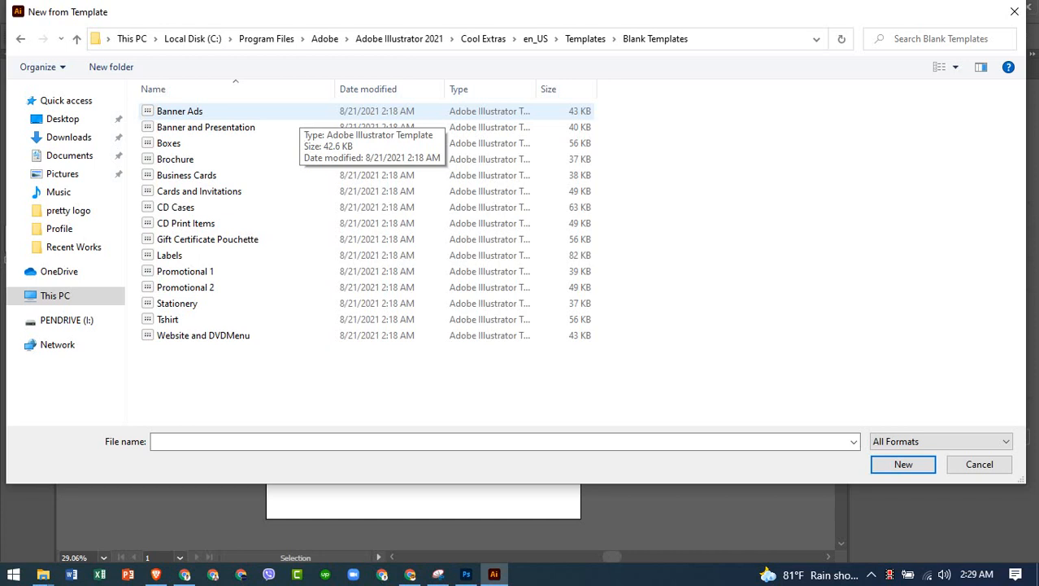
double_click(286, 114)
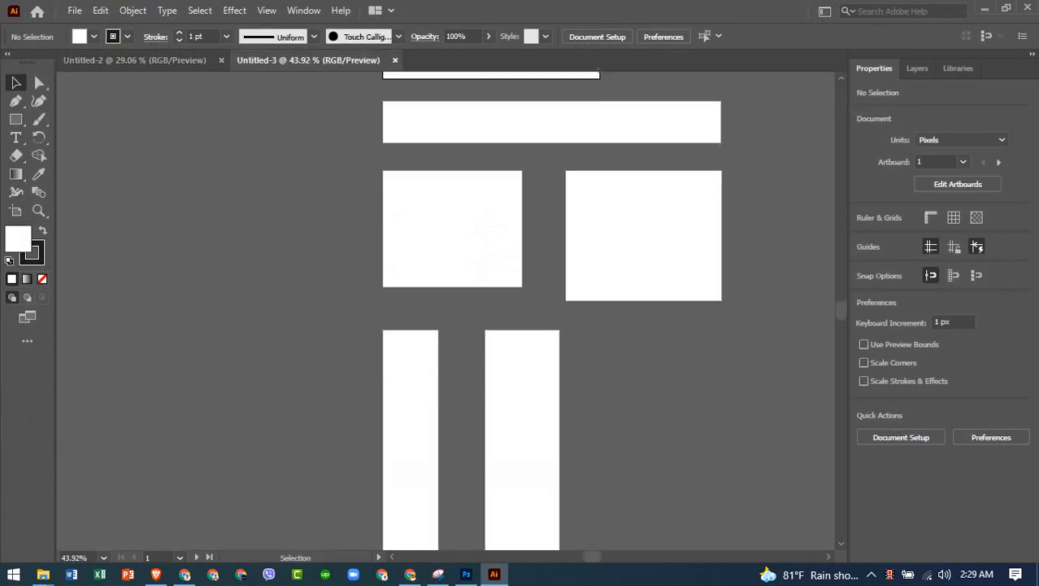
scroll(527, 243, "down", 1)
left_click_drag(527, 243, 372, 228)
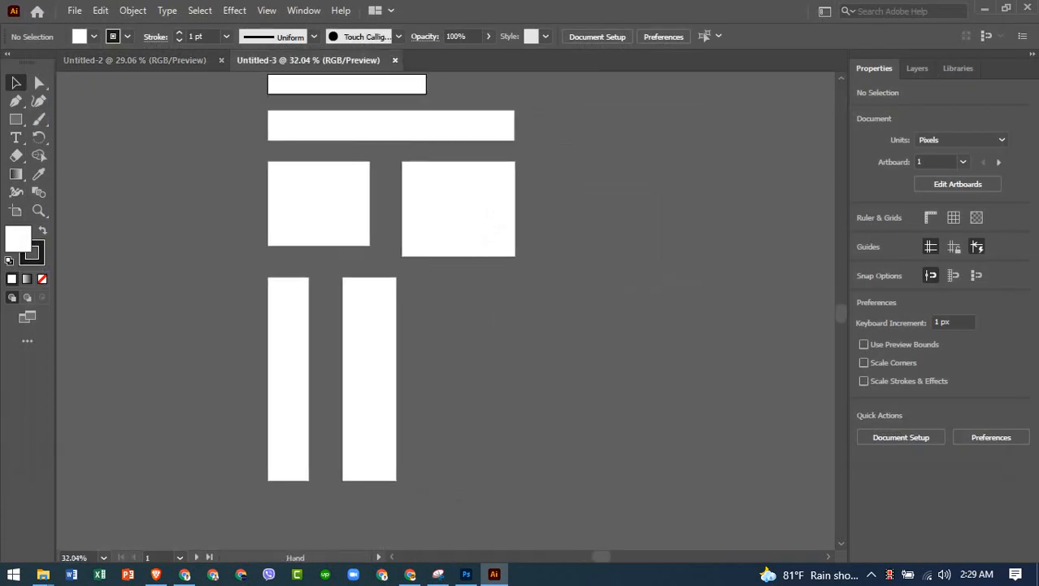
left_click_drag(480, 233, 525, 258)
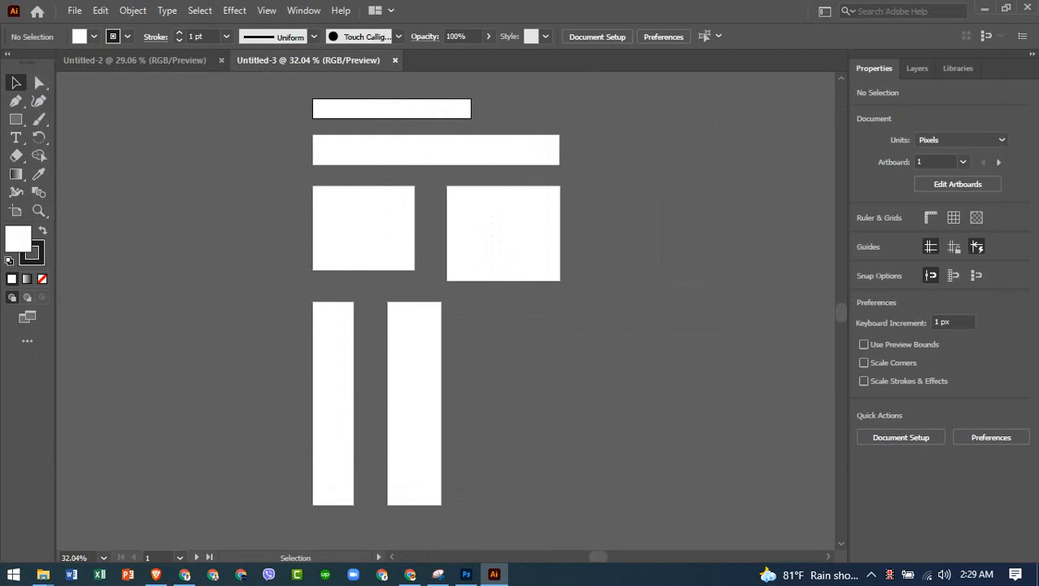
left_click_drag(493, 244, 462, 254)
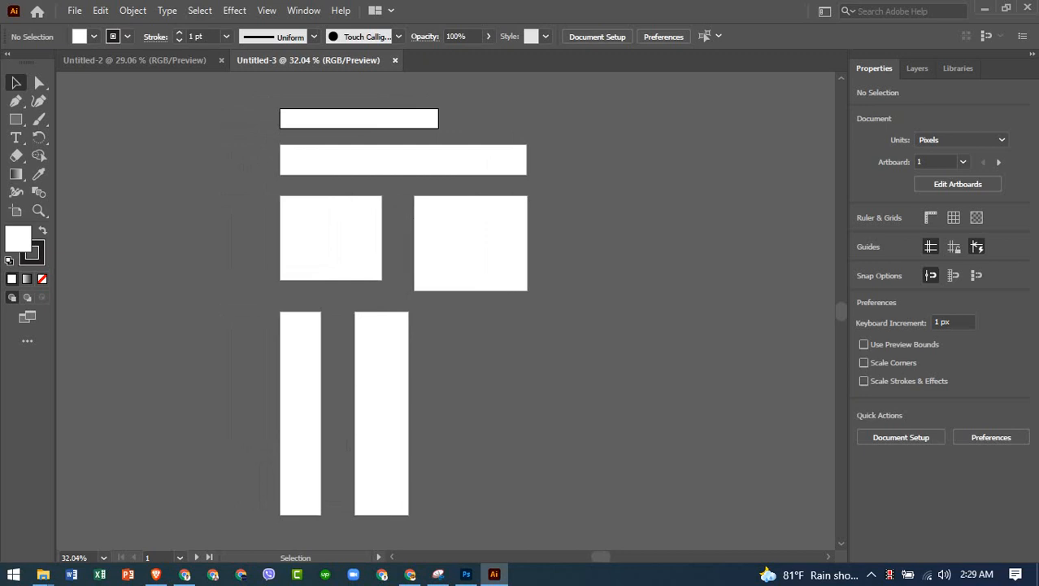
- Create another document from the Brochure template in the Blank Templates folder and inspect both of its artboards
left_click(74, 10)
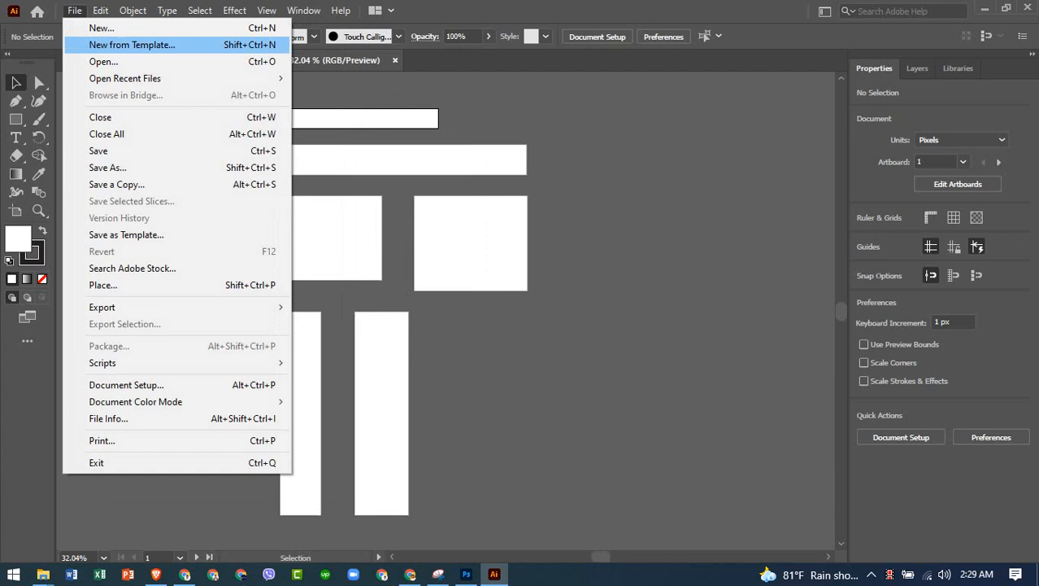
left_click(131, 44)
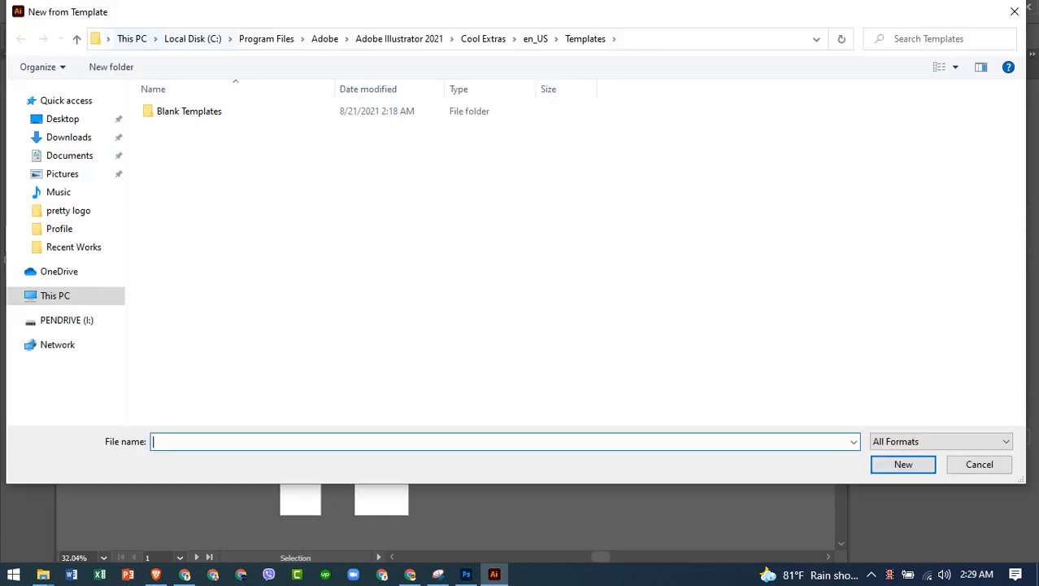
double_click(189, 111)
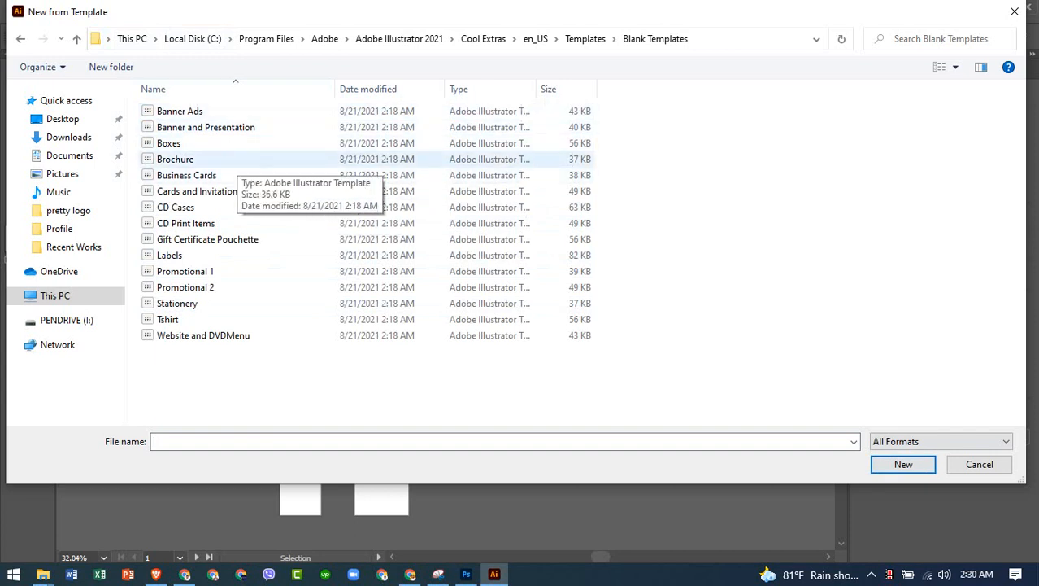
double_click(232, 163)
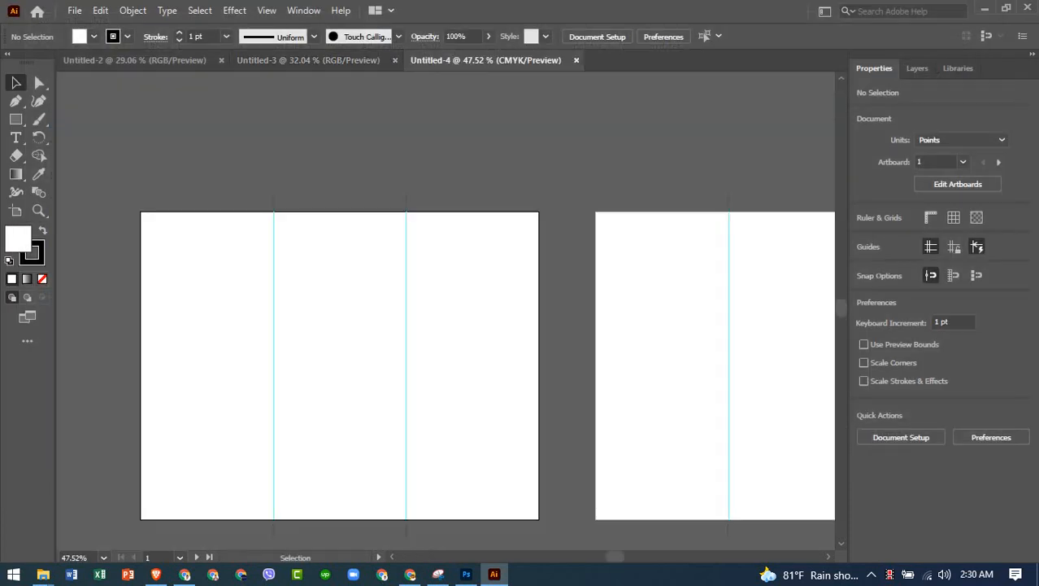
scroll(463, 263, "down", 6)
left_click_drag(518, 261, 416, 236)
scroll(352, 226, "up", 2)
scroll(352, 226, "down", 3)
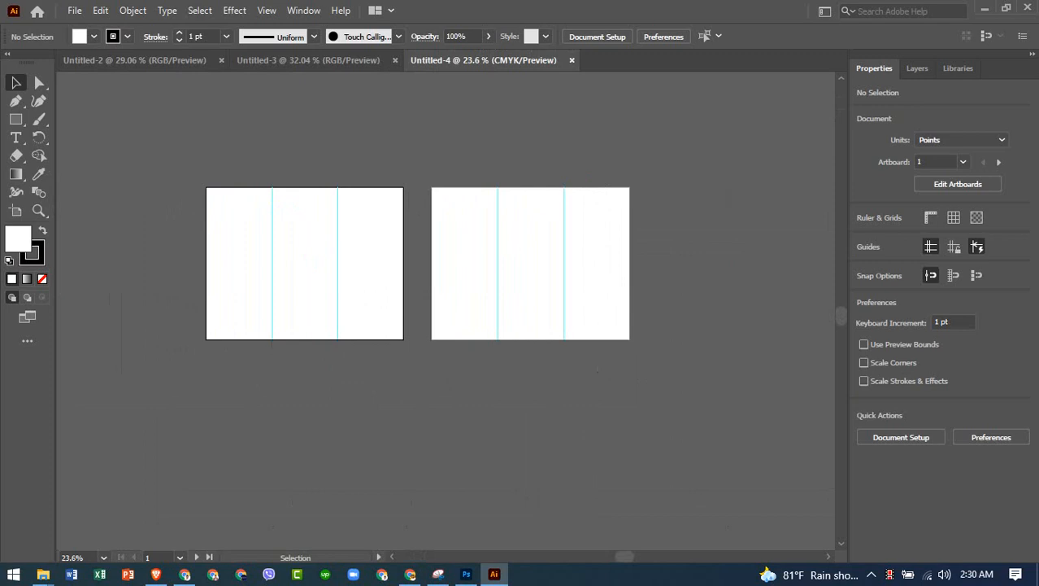
- Open the Illustrator file "5 days left" from PENDRIVE (I:) and look over the whole artwork
left_click(74, 10)
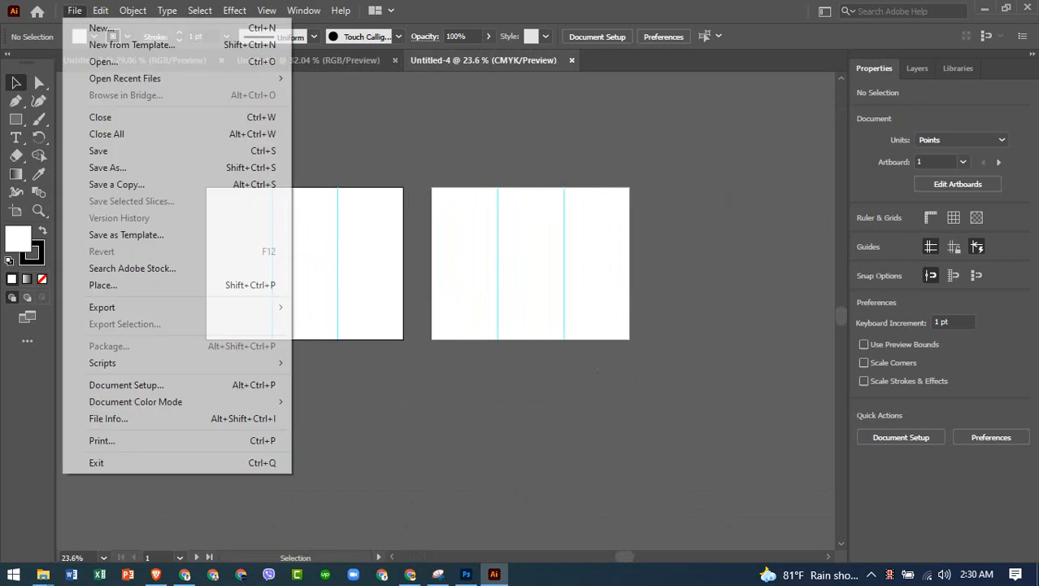
mouse_move(100, 10)
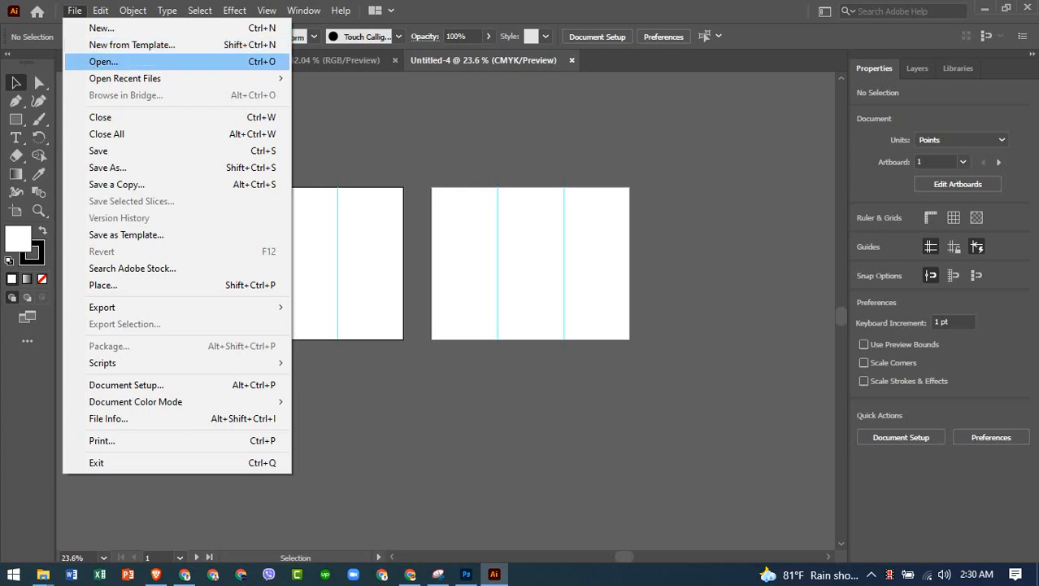
left_click(109, 61)
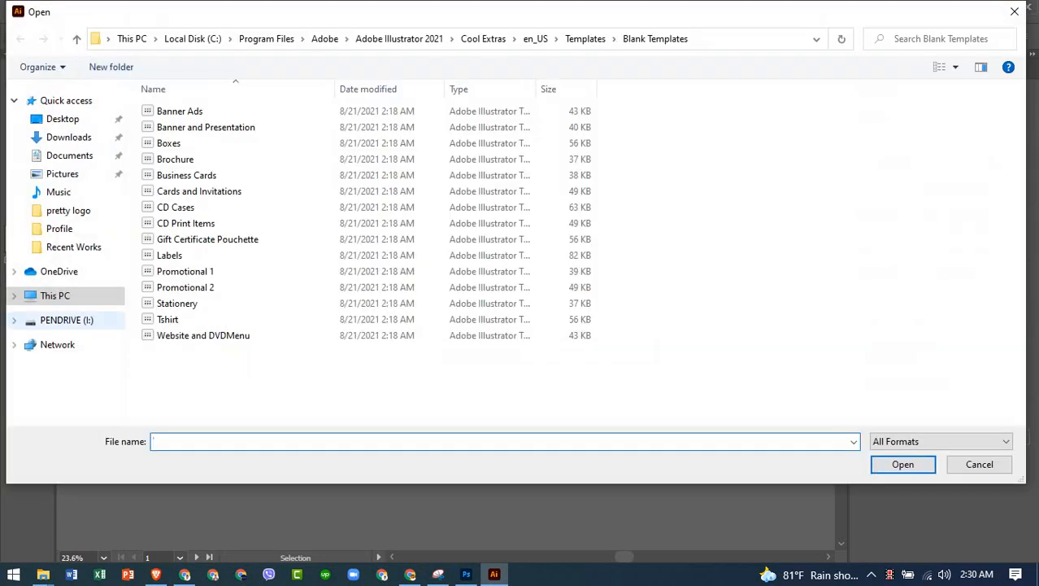
left_click(66, 319)
scroll(786, 252, "down", 5)
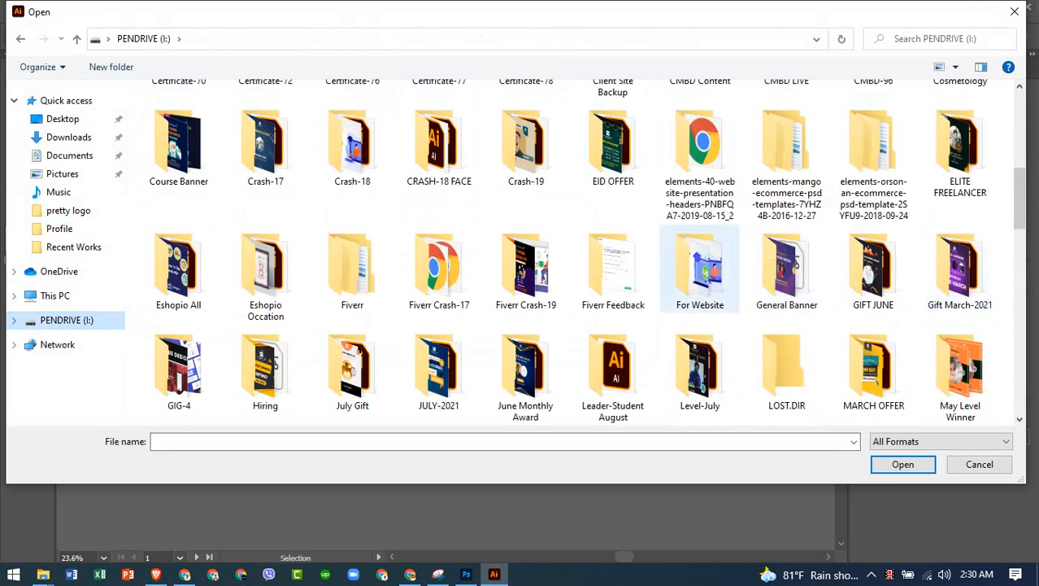
scroll(610, 260, "down", 5)
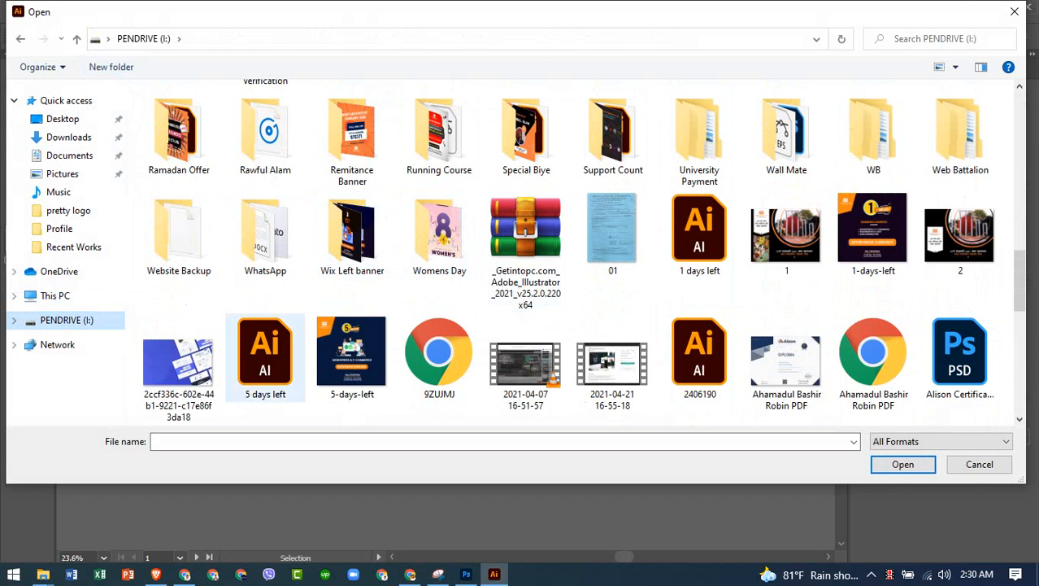
double_click(268, 342)
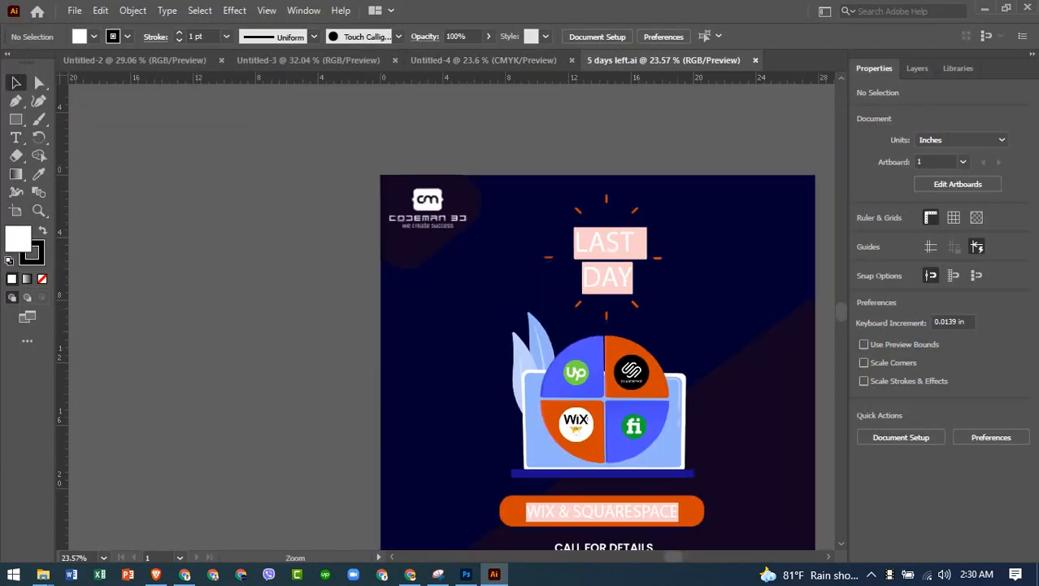
left_click_drag(671, 286, 383, 264)
left_click_drag(406, 269, 361, 296)
mouse_move(465, 240)
left_mouse_down()
mouse_move(537, 239)
mouse_move(461, 240)
left_mouse_up()
- Open Security Guards Flyer 1.ai from the recent files and view the whole flyer
left_click(74, 11)
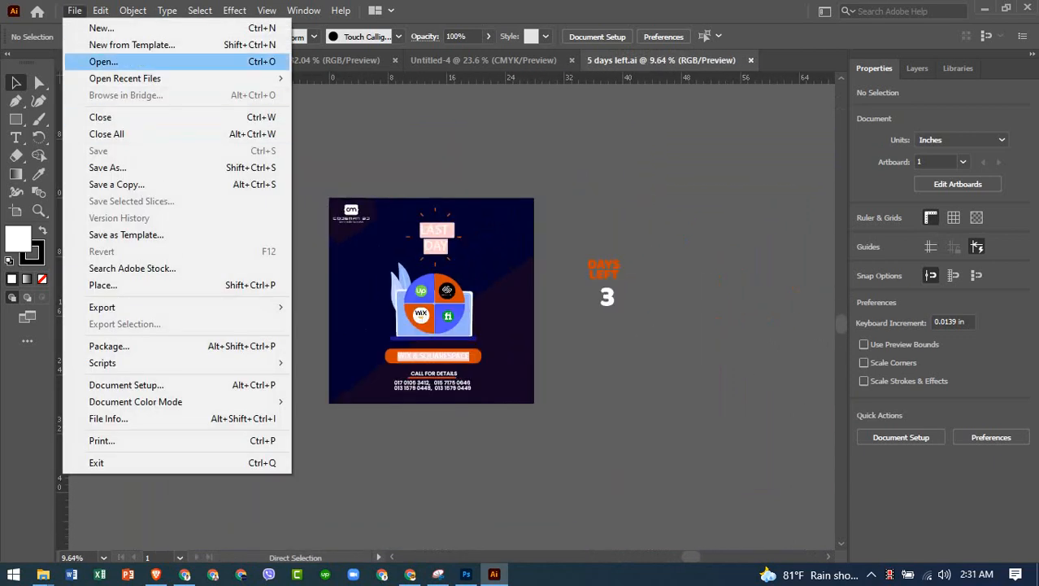
mouse_move(125, 78)
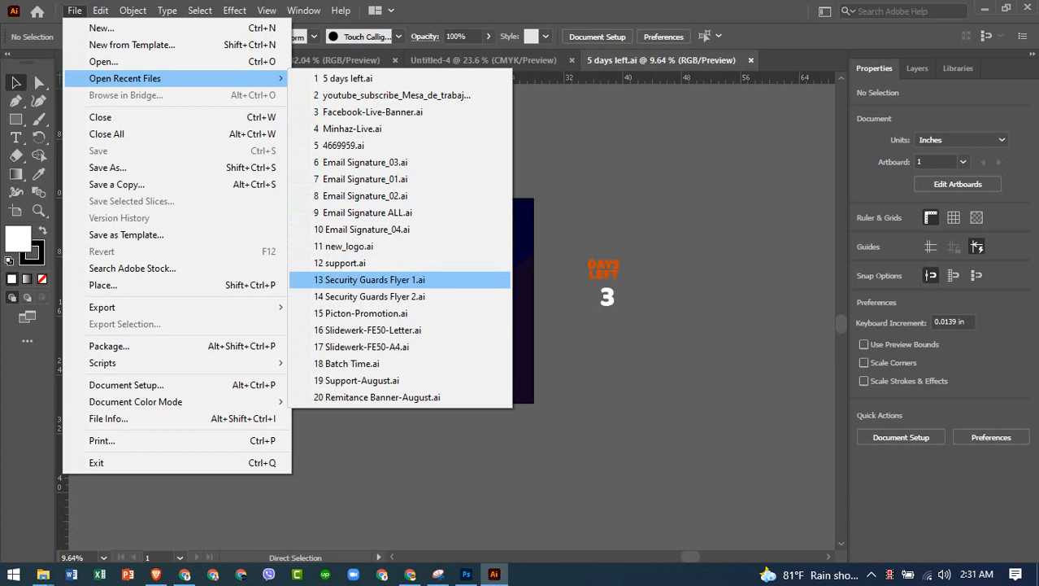
left_click(369, 278)
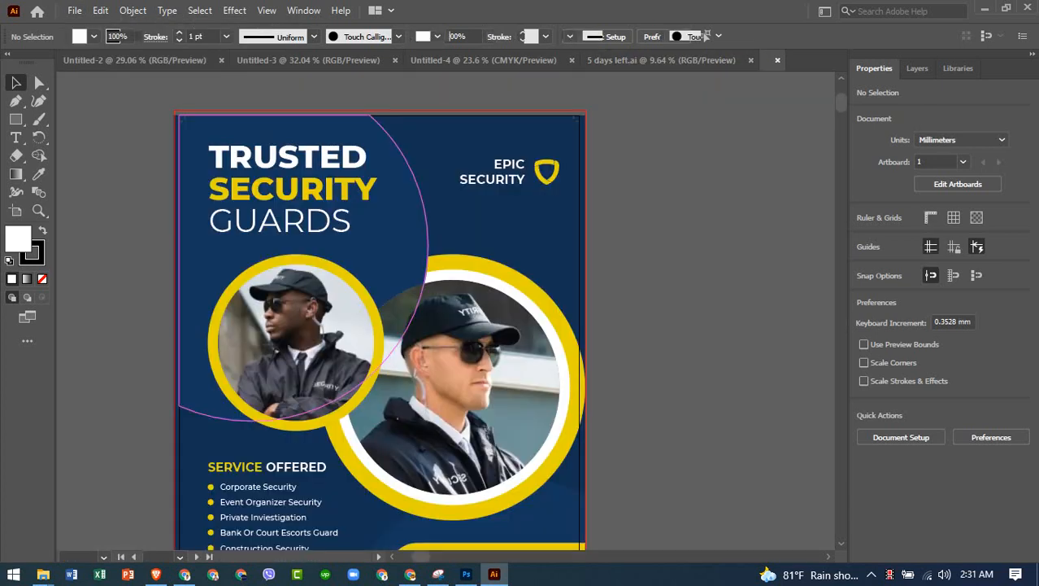
left_click(369, 279)
scroll(486, 248, "down", 5)
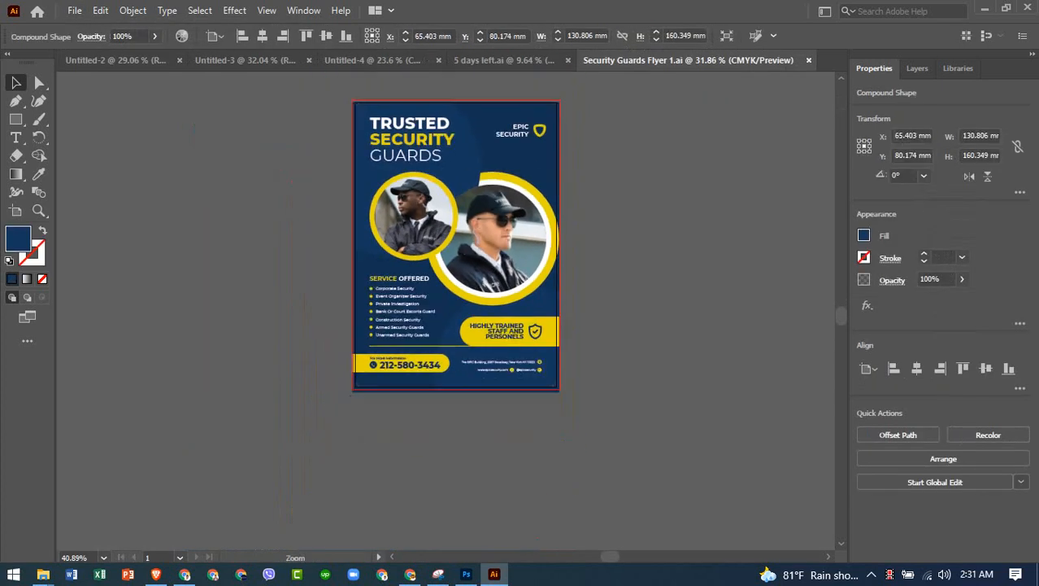
left_click_drag(474, 245, 465, 292)
scroll(457, 313, "up", 3)
scroll(457, 309, "down", 2)
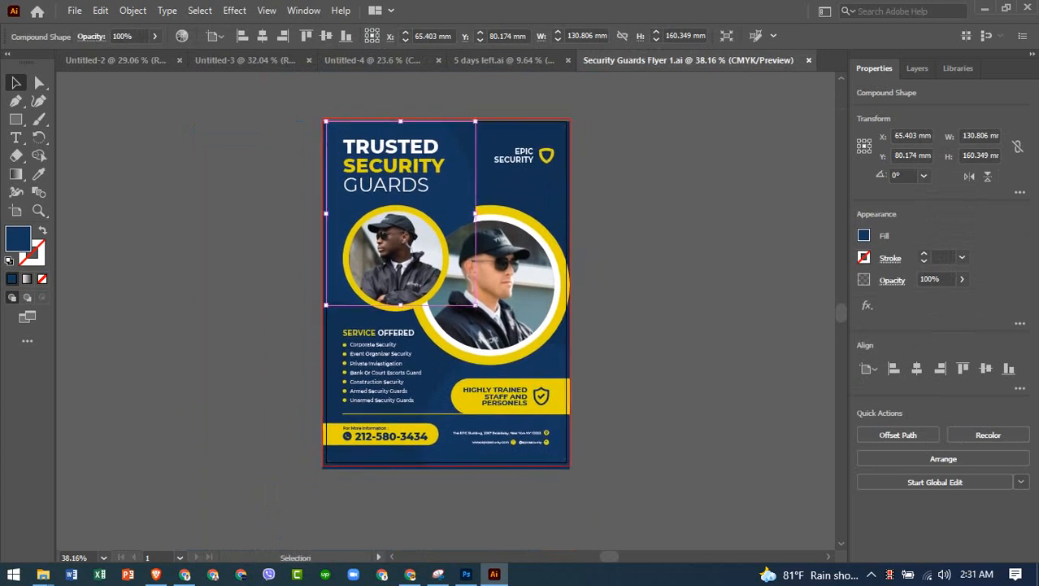
- Close Security Guards Flyer 1.ai, 5 days left.ai and the document made from the Brochure template
left_click(75, 11)
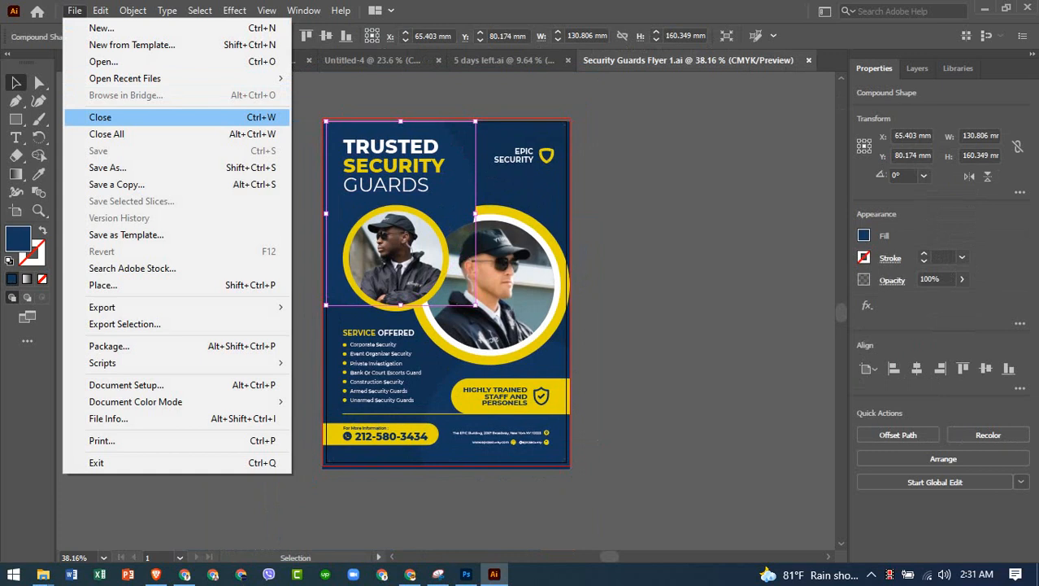
left_click(100, 117)
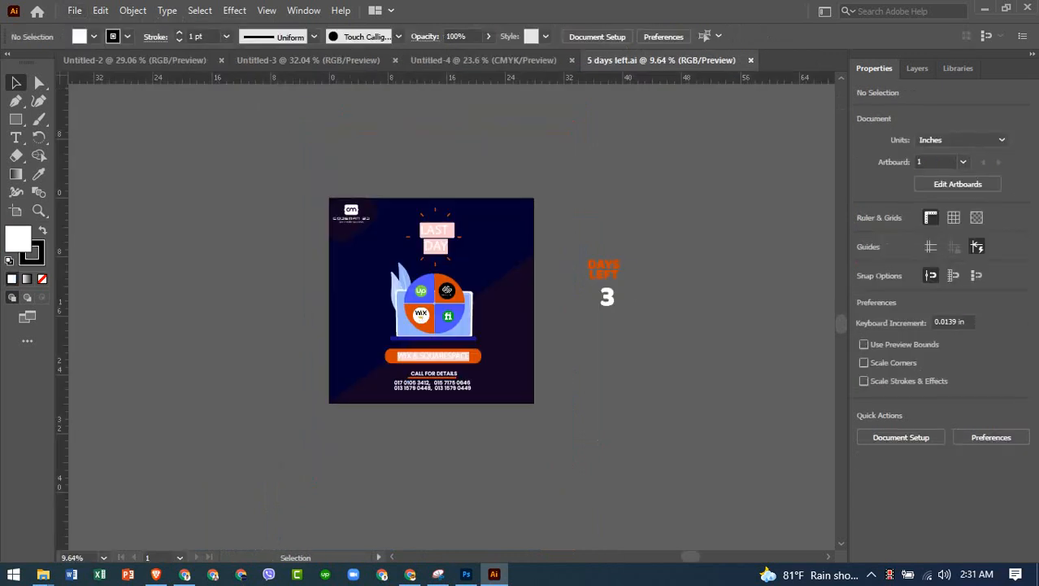
key("ctrl+a")
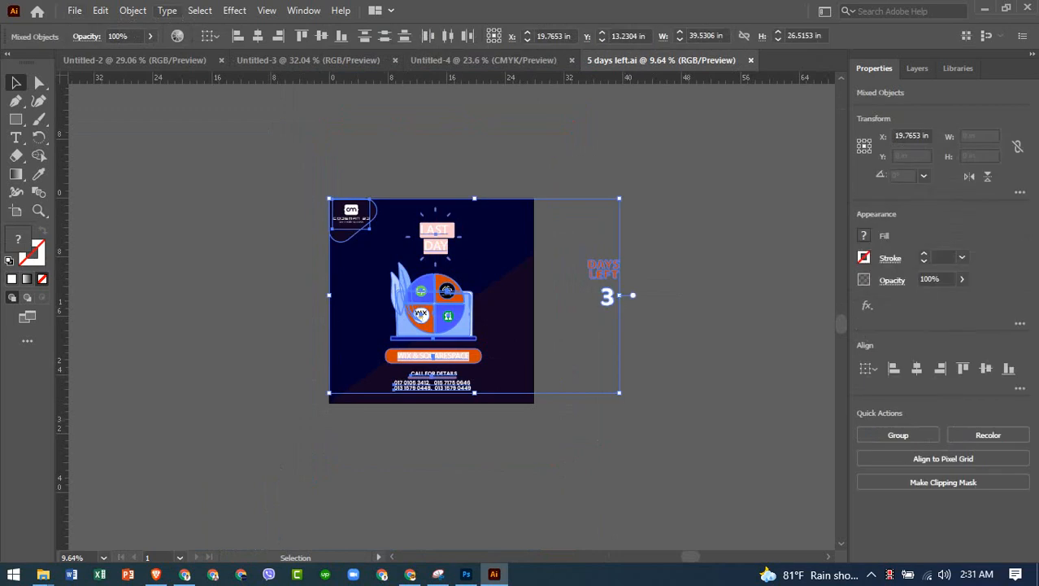
key("alt+f")
left_click(75, 11)
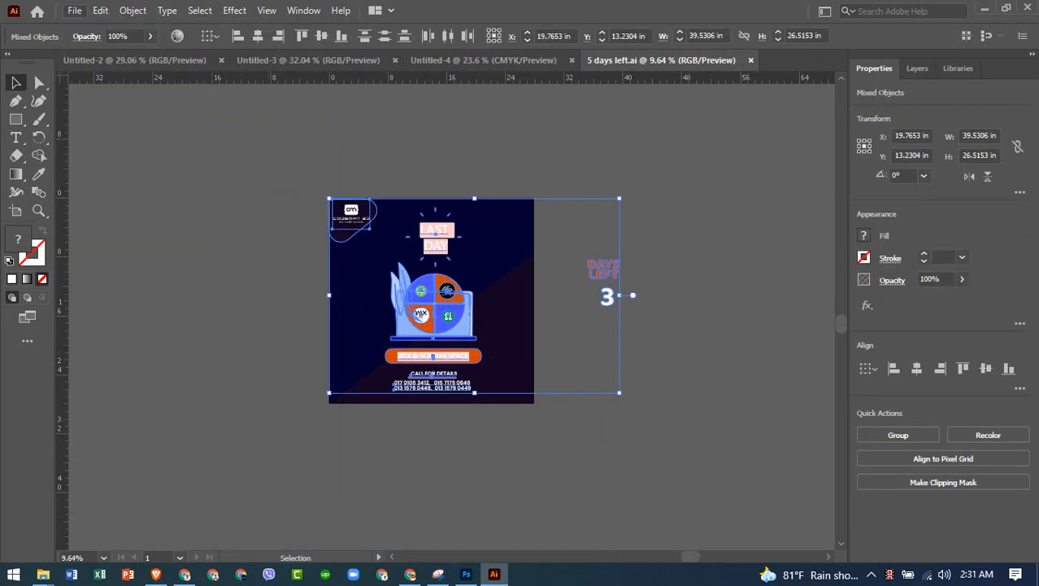
left_click(74, 11)
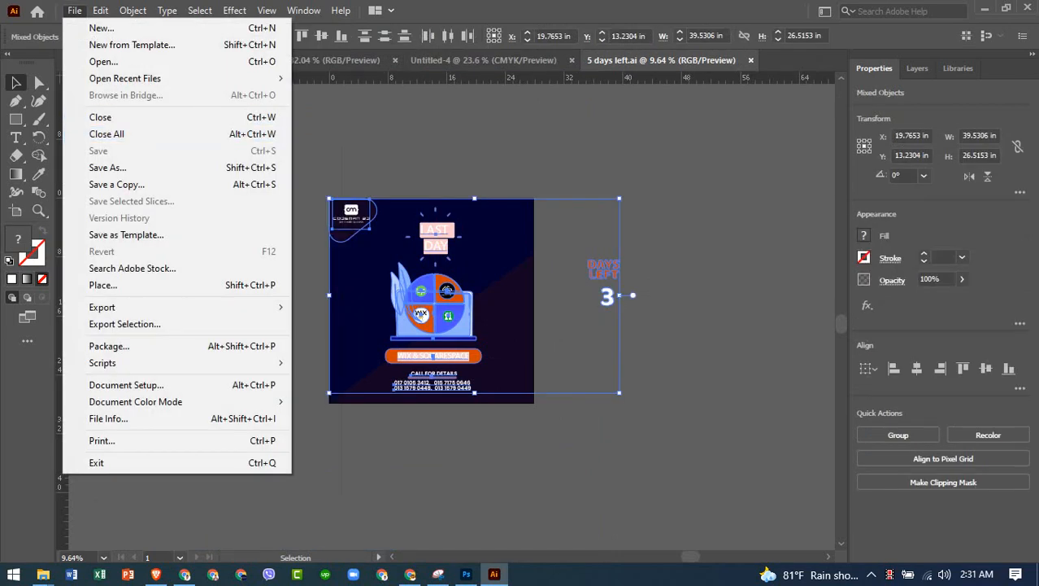
left_click(107, 135)
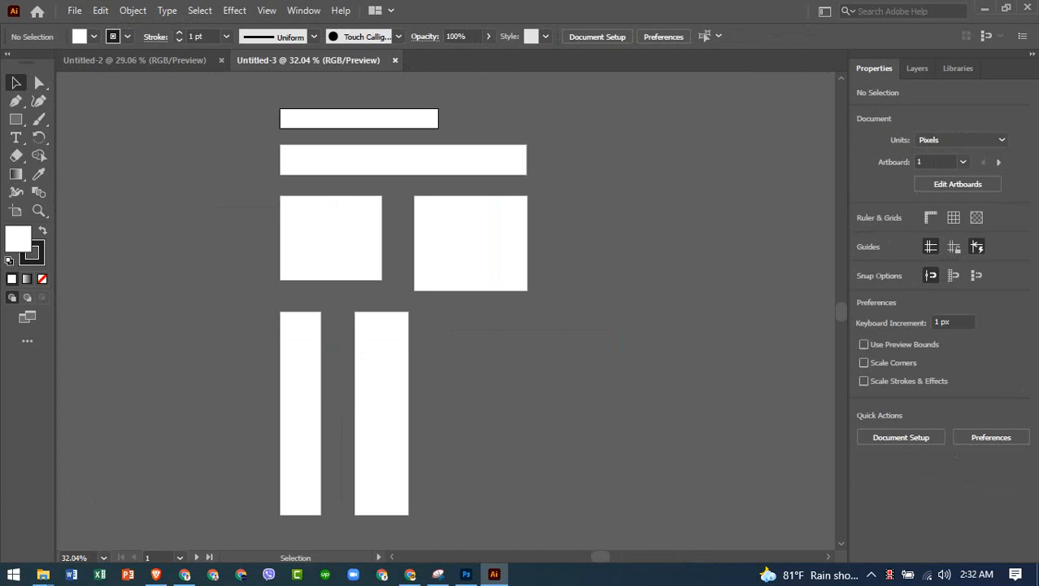
- Save the active template document to the Desktop as an Adobe Illustrator file named New, keeping the default Illustrator options
left_click(74, 10)
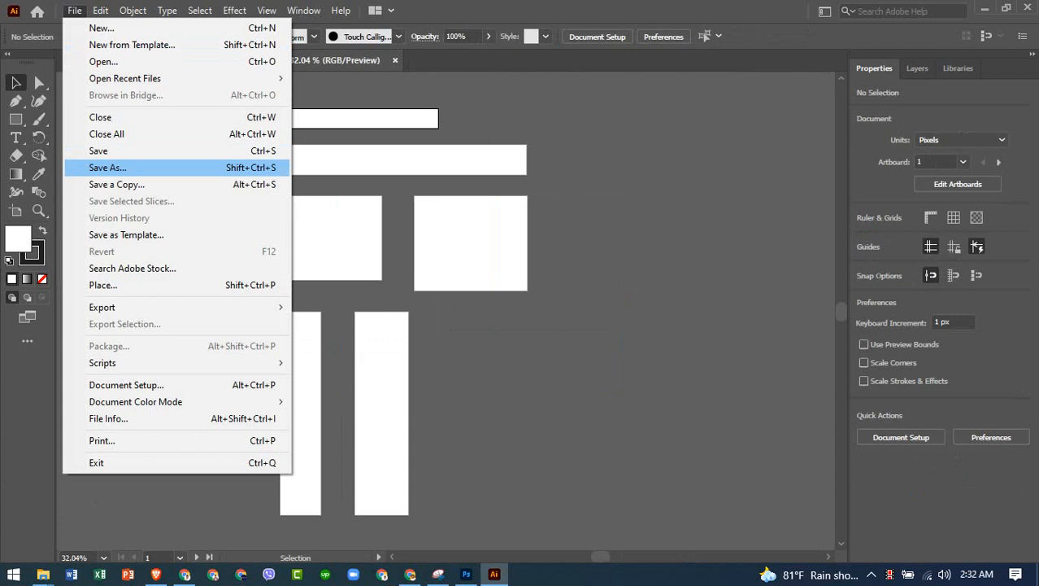
left_click(122, 150)
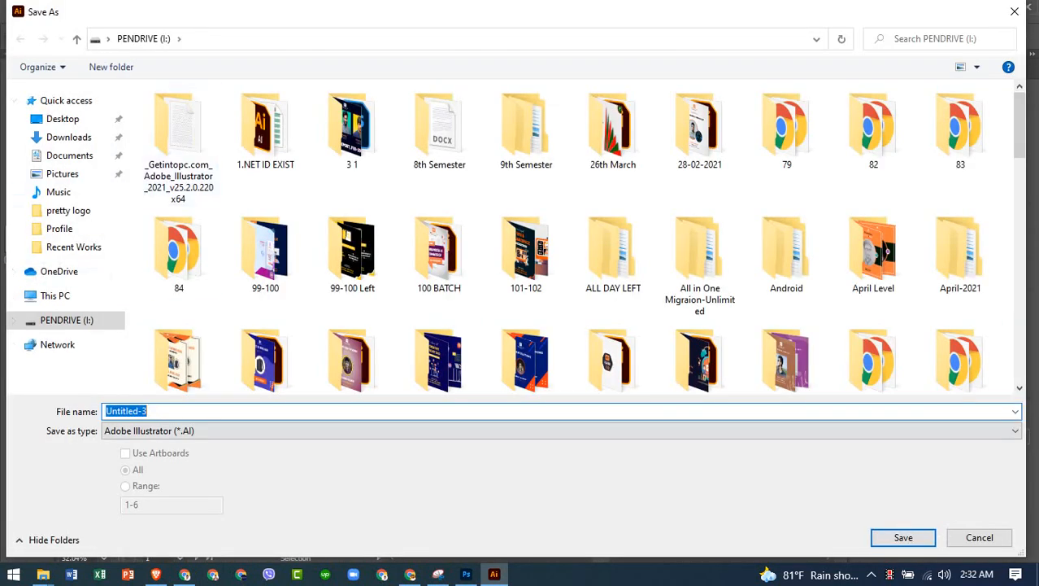
left_click(63, 119)
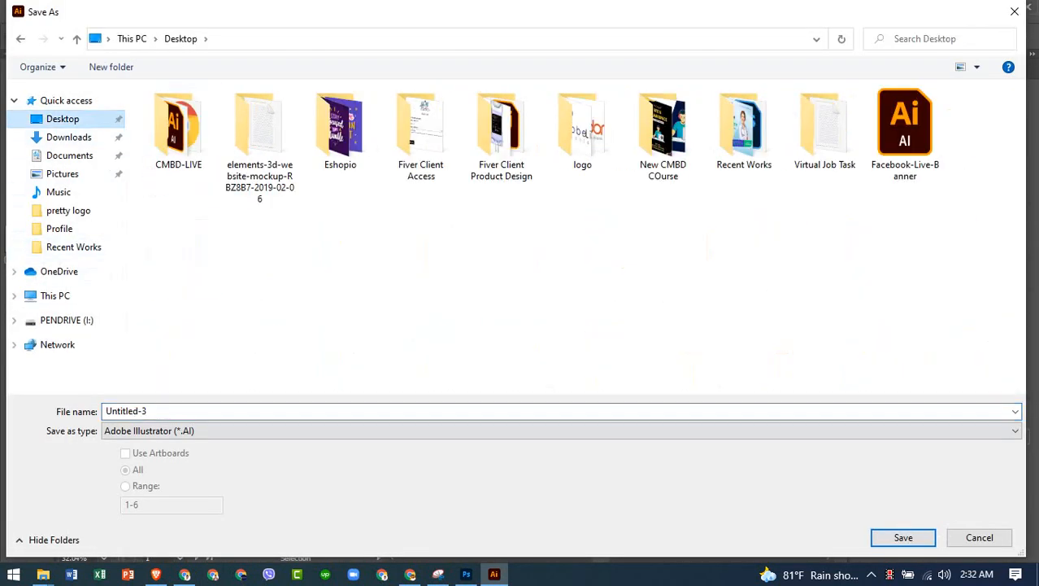
left_click(196, 412)
type("New")
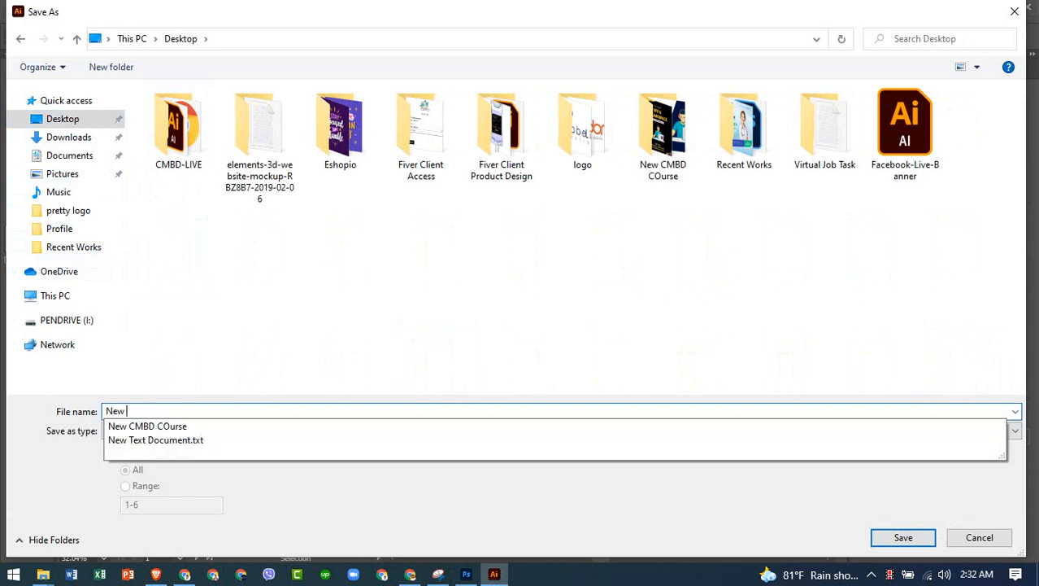
key("Escape")
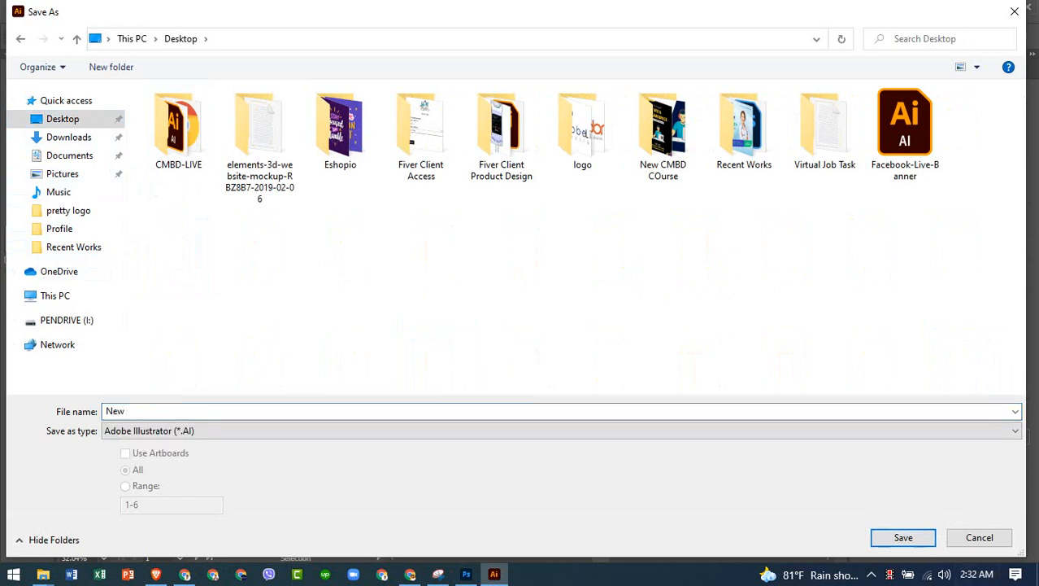
key("Return")
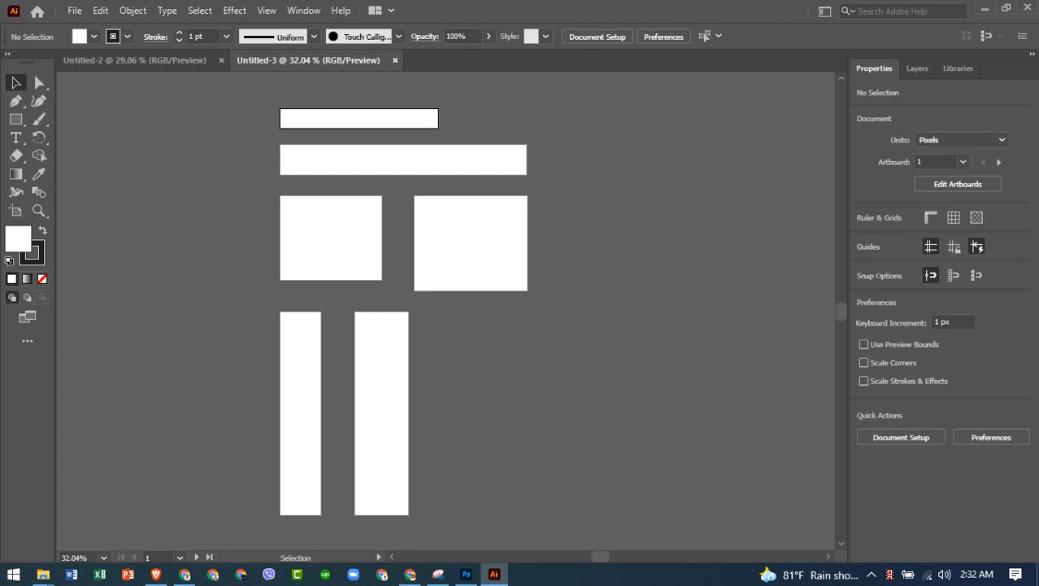
key("Return")
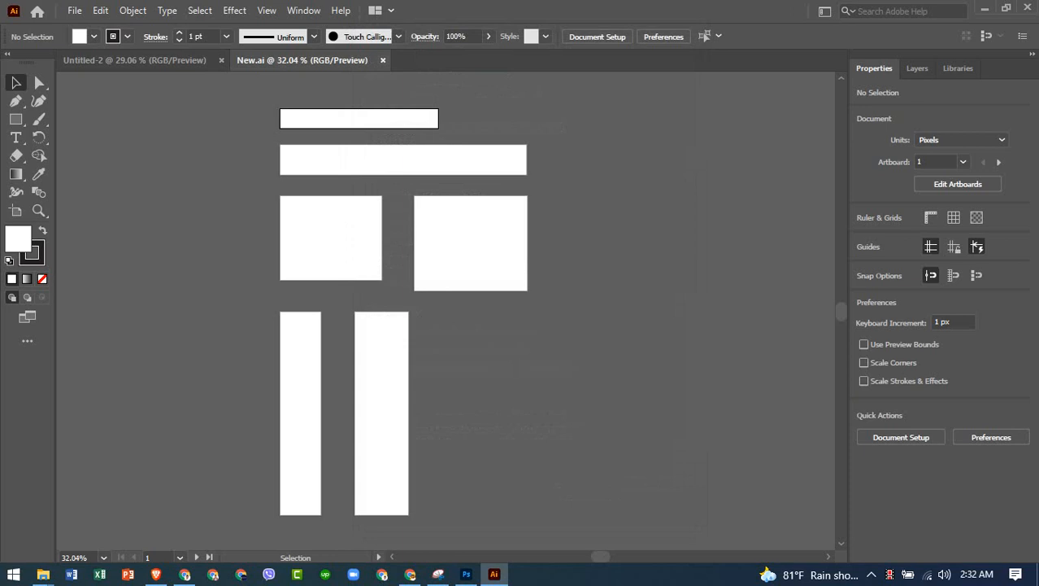
- Close New.ai and Untitled-2, and reopen the New file from the Desktop folder in File Explorer
left_click(383, 60)
left_click(221, 60)
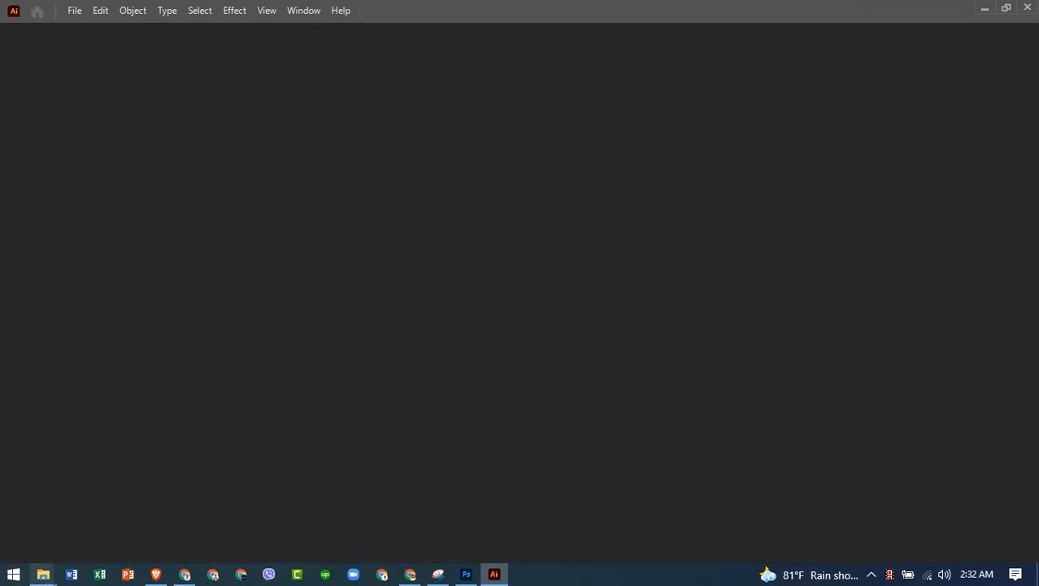
mouse_move(43, 574)
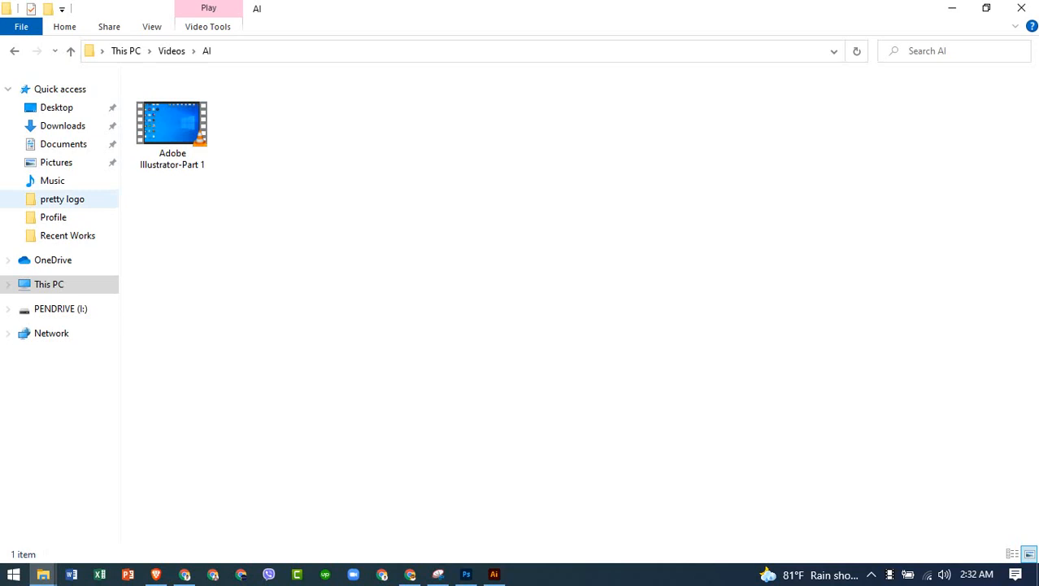
left_click(81, 504)
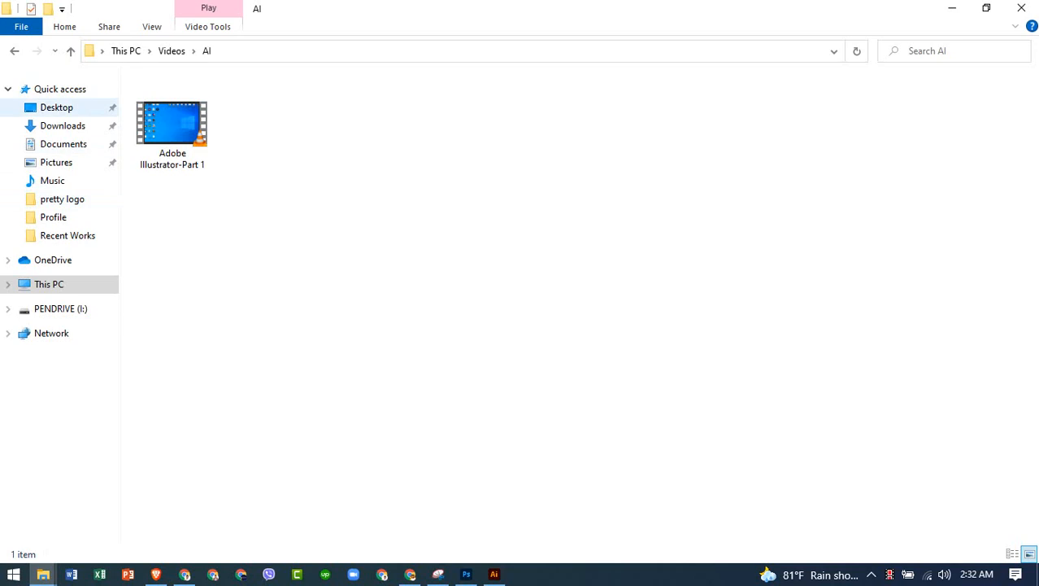
left_click(56, 107)
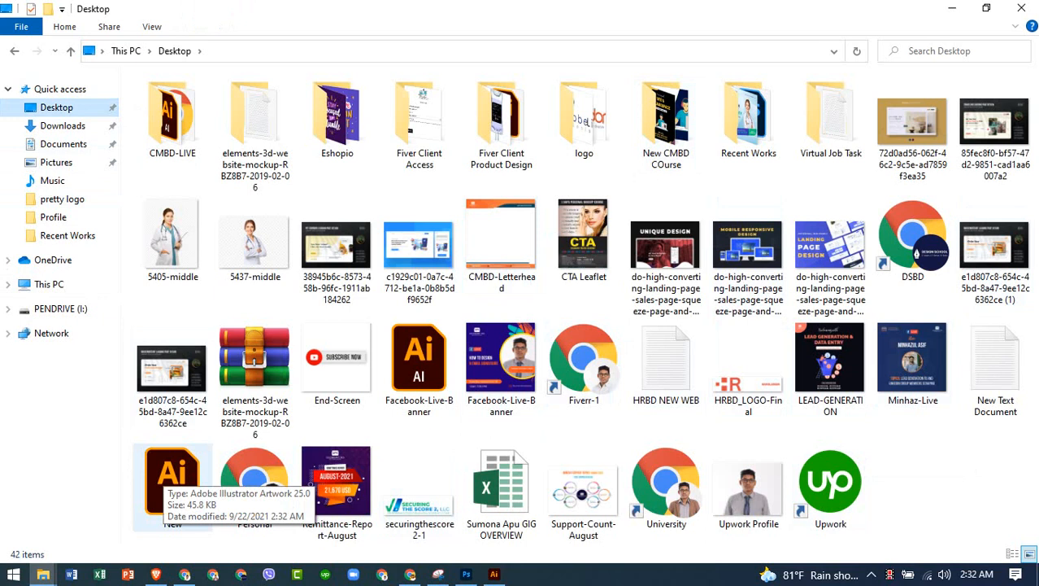
left_click(172, 480)
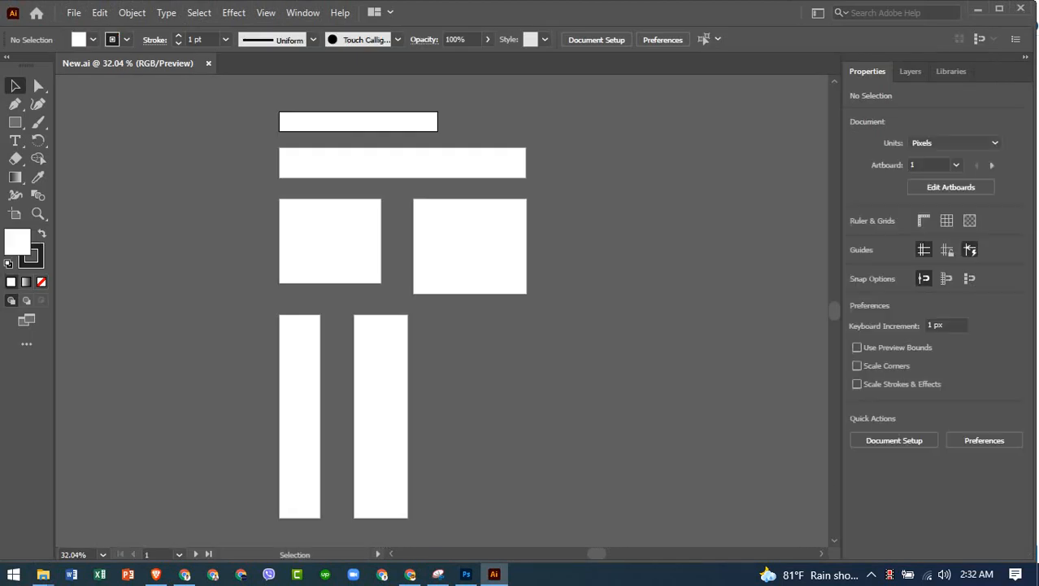
- Save New.ai under the new name New-2 on the Desktop, keeping the default Illustrator options
left_click_drag(407, 297, 455, 285)
left_click(74, 13)
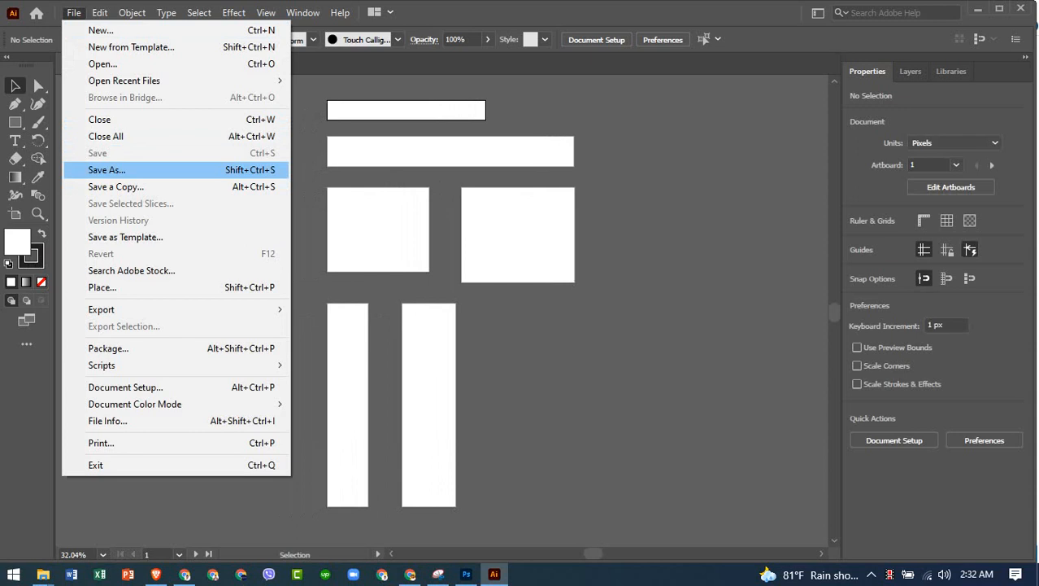
left_click(107, 169)
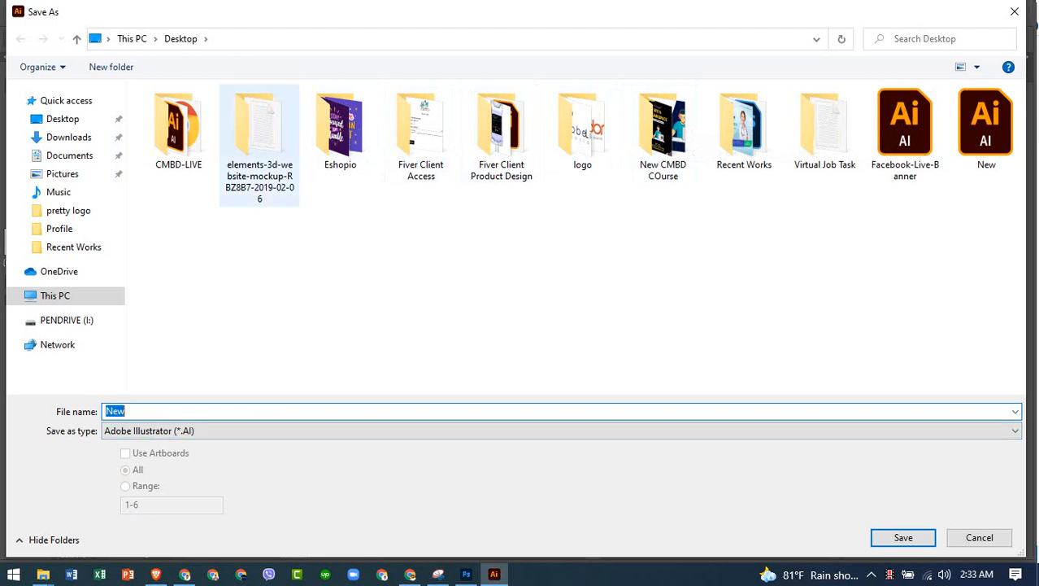
left_click(127, 411)
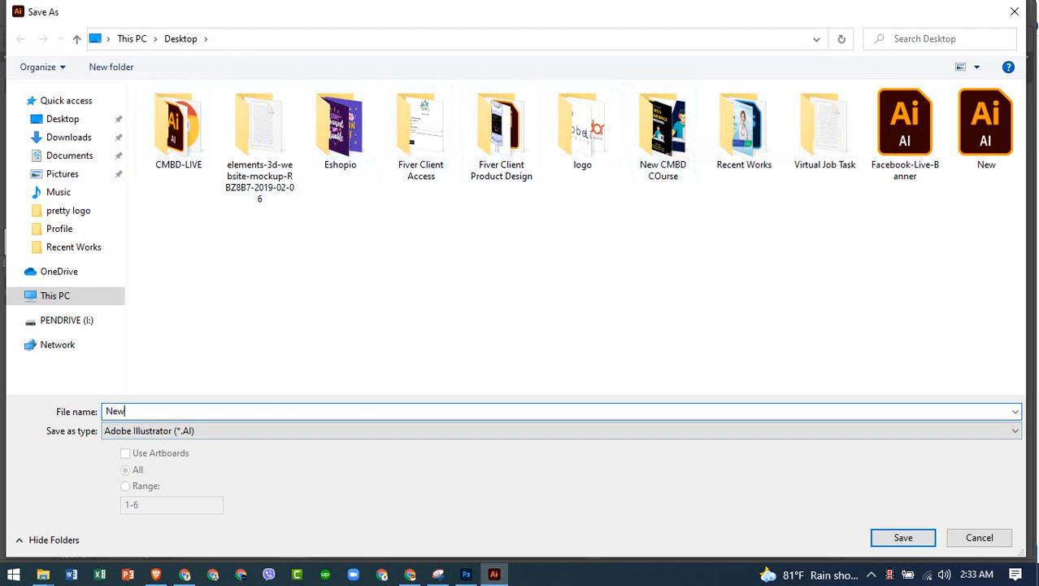
type("-2")
key("Return")
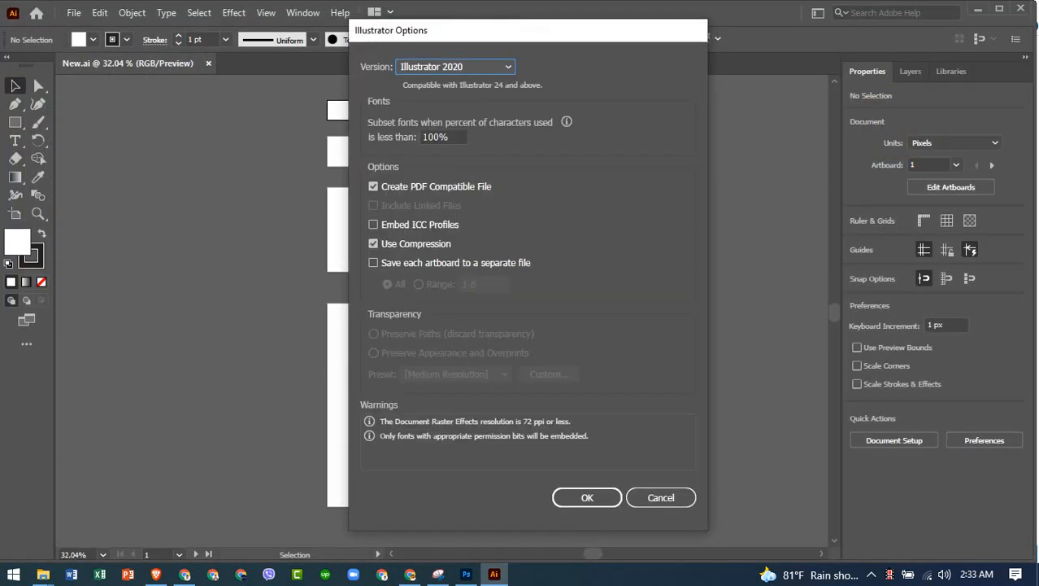
key("Return")
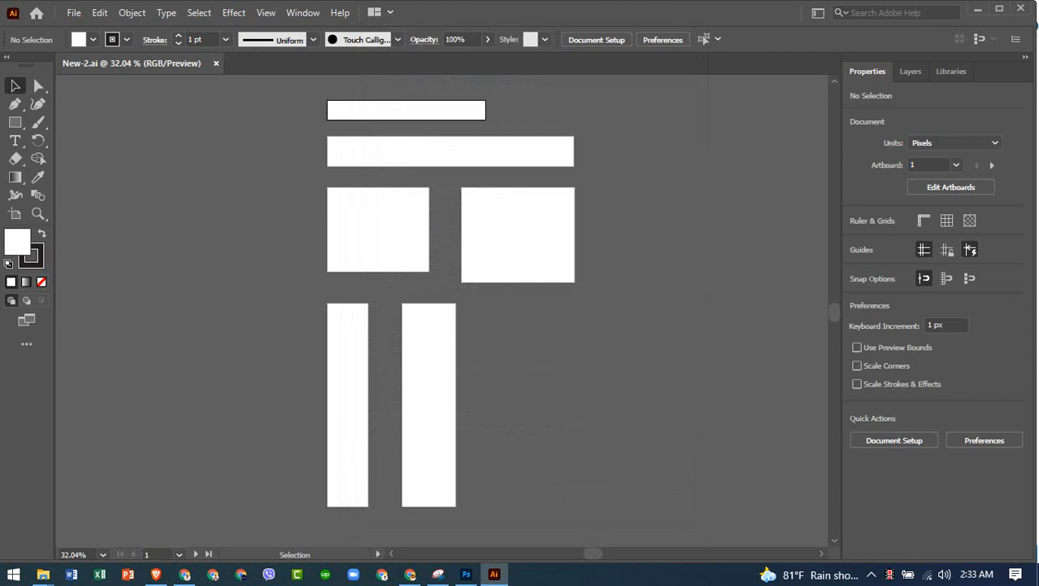
- Close New-2.ai and open both New and New-2 together from the Desktop folder in File Explorer
left_click(216, 63)
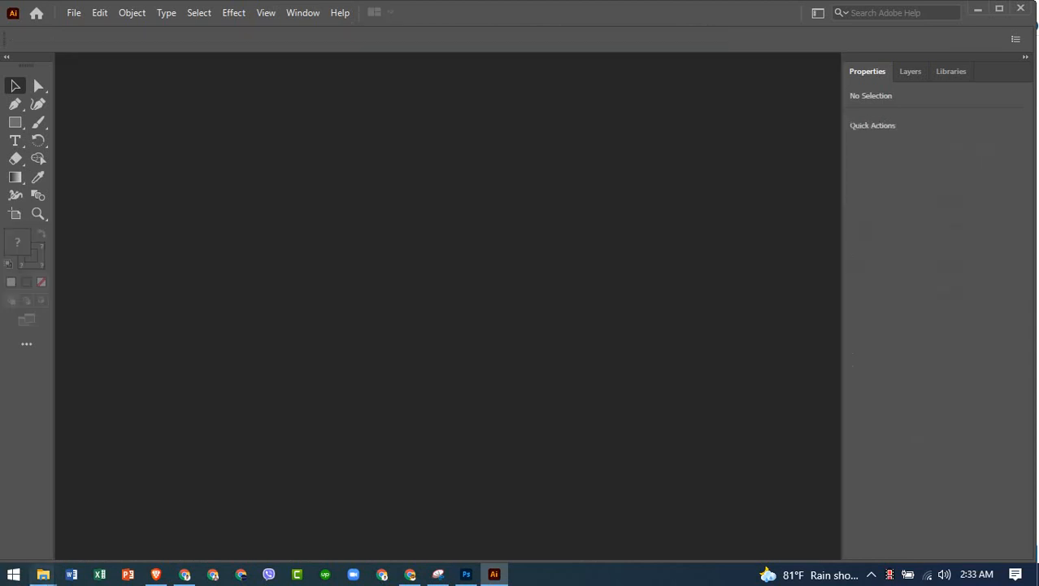
left_click(43, 574)
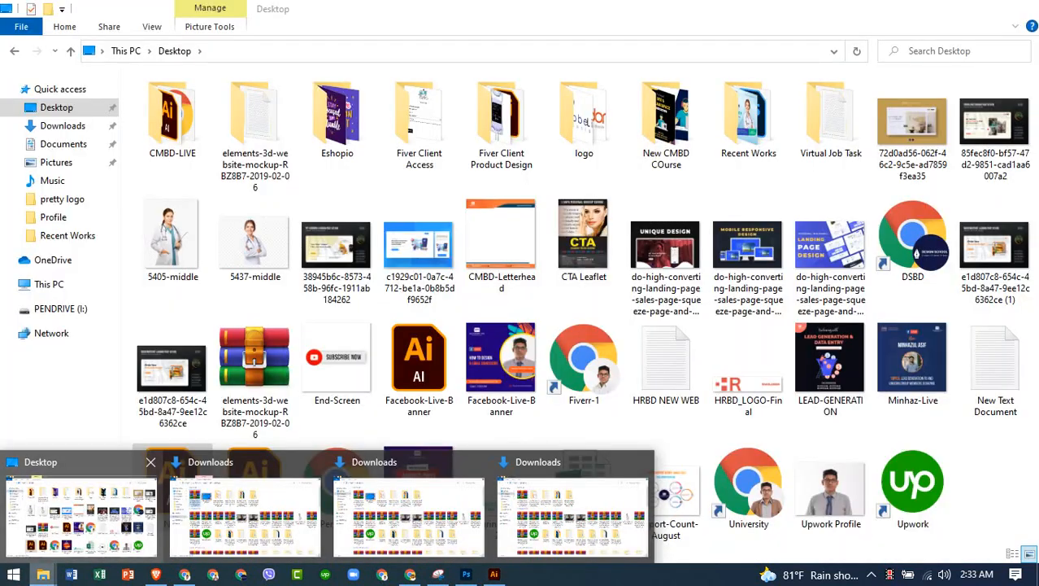
left_click(81, 512)
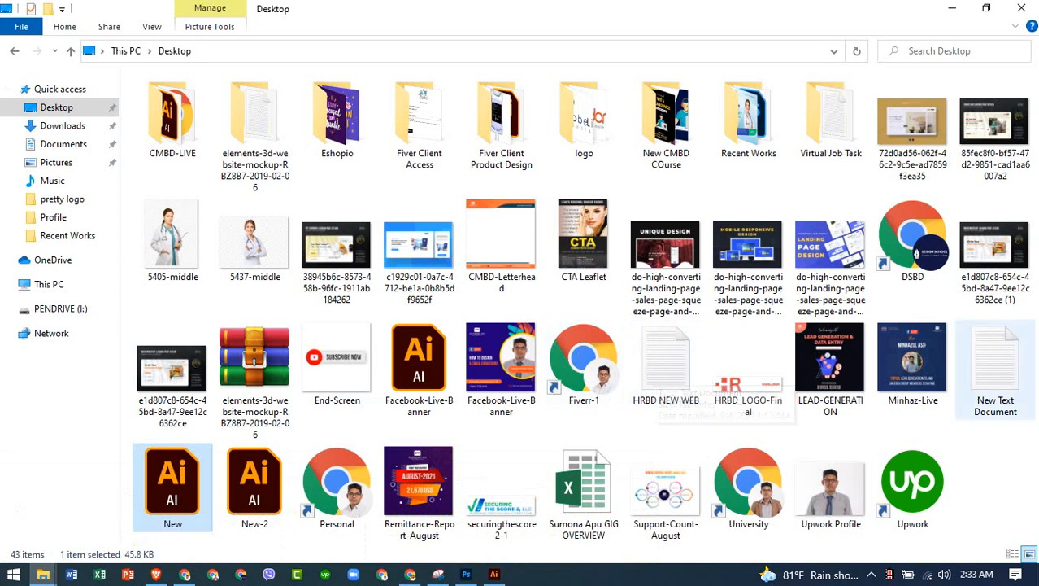
right_click(880, 279)
left_click(920, 341)
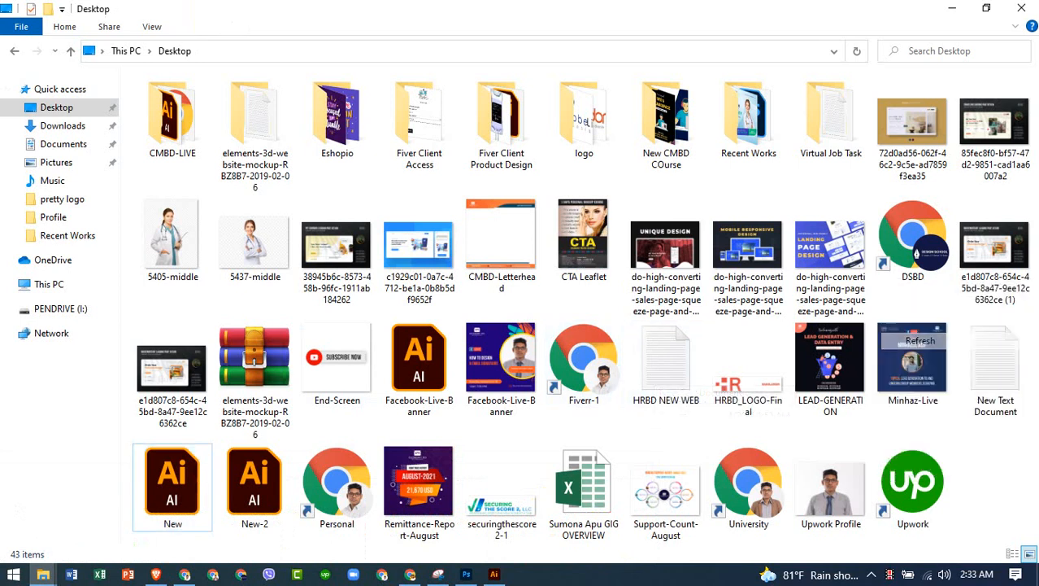
left_click(173, 484)
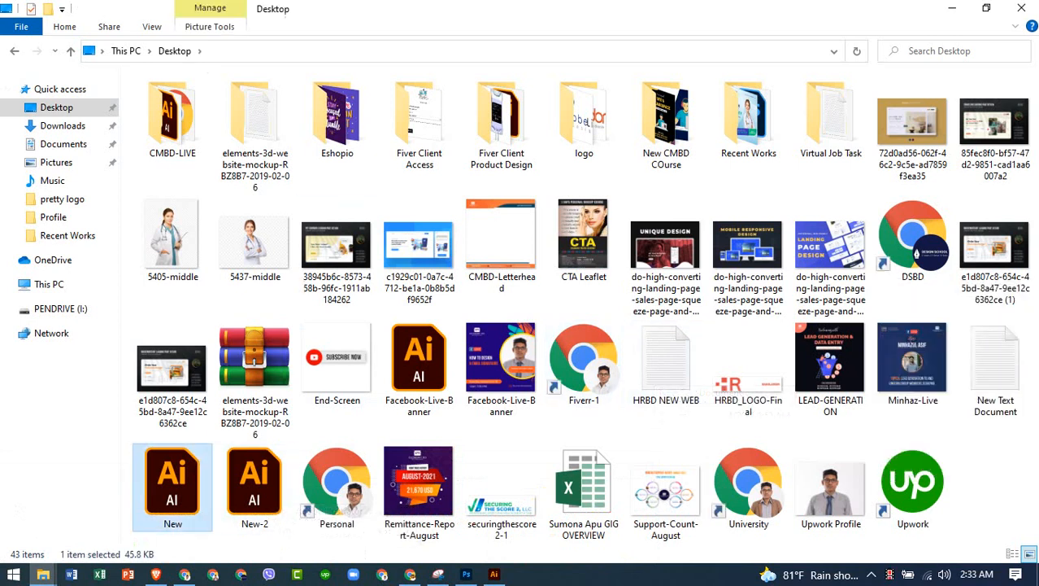
left_click(253, 484, "ctrl")
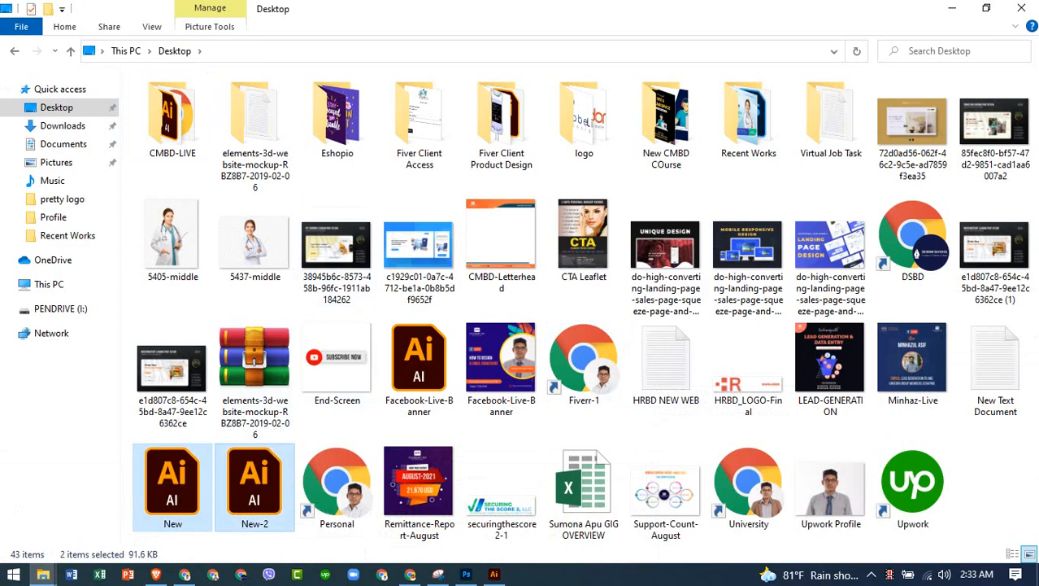
key("Return")
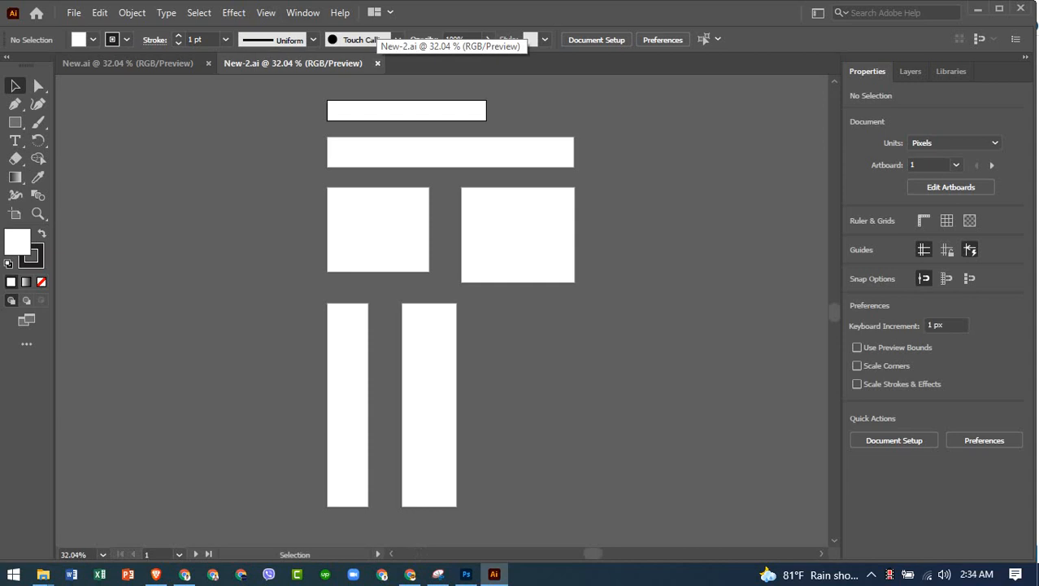
- Close New-2.ai, and review the Document Setup options of New.ai and accept them as they are
left_click(377, 64)
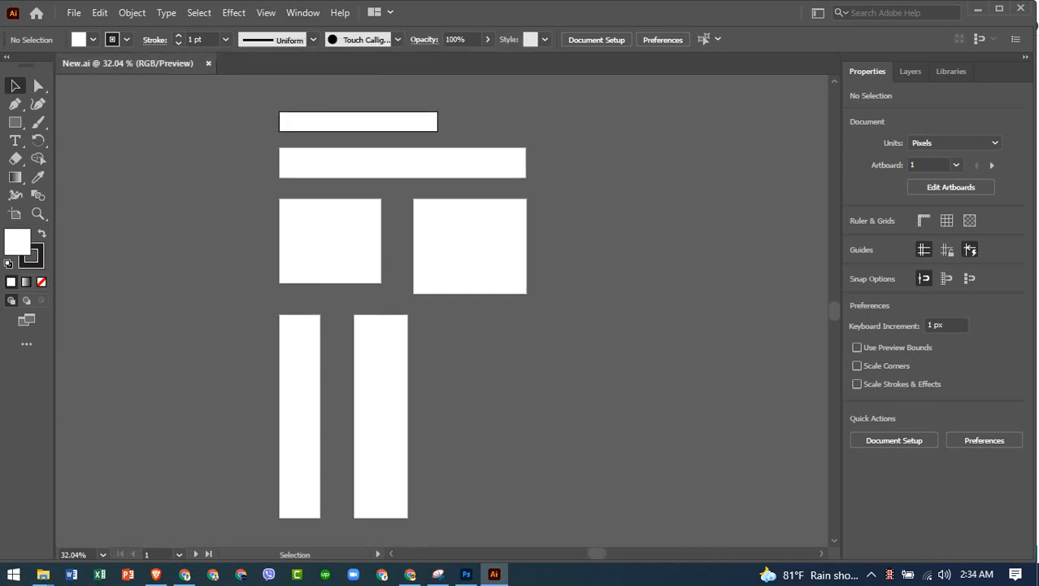
left_click(73, 13)
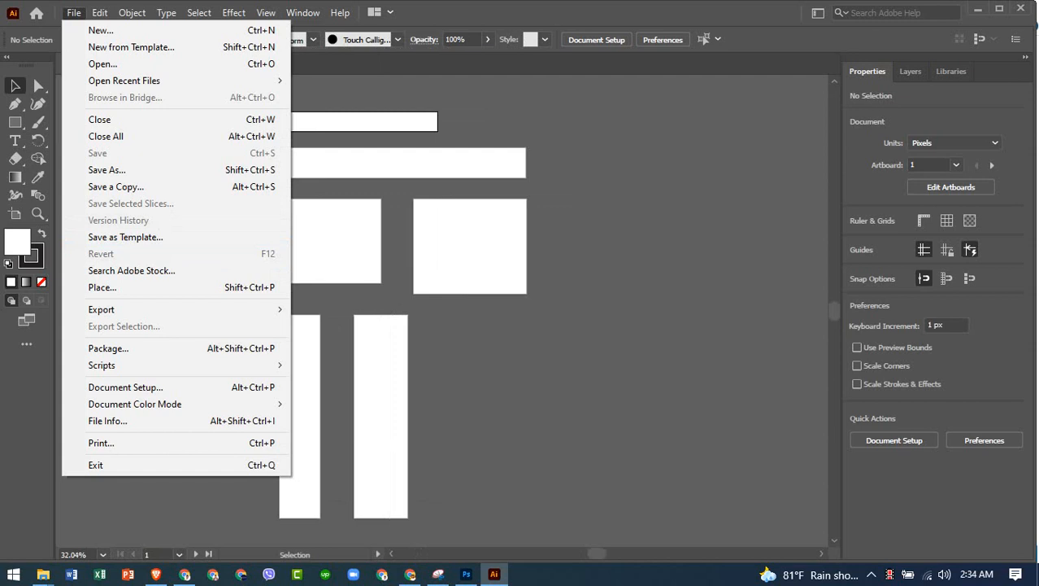
mouse_move(162, 309)
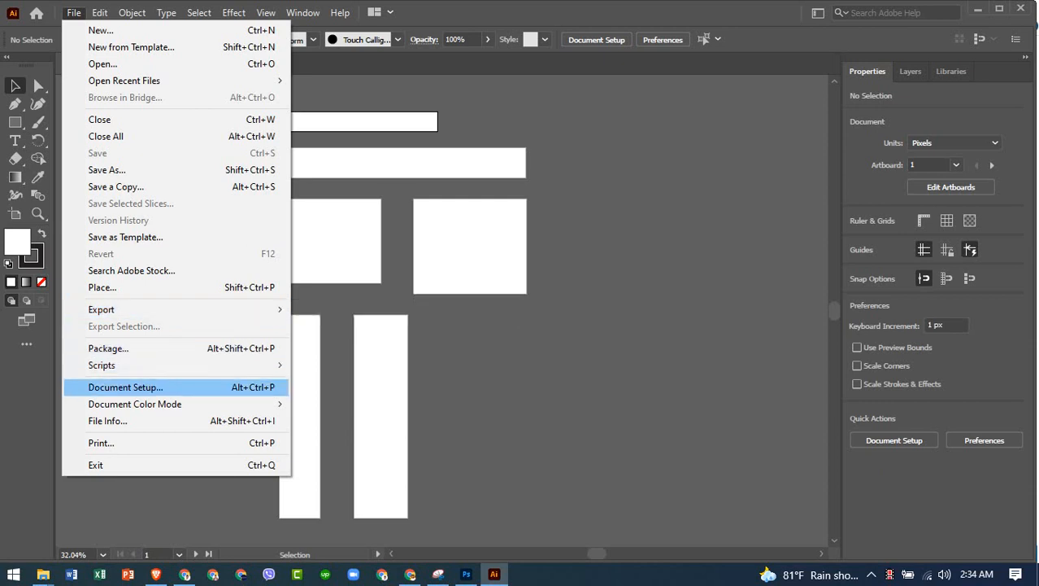
left_click(125, 388)
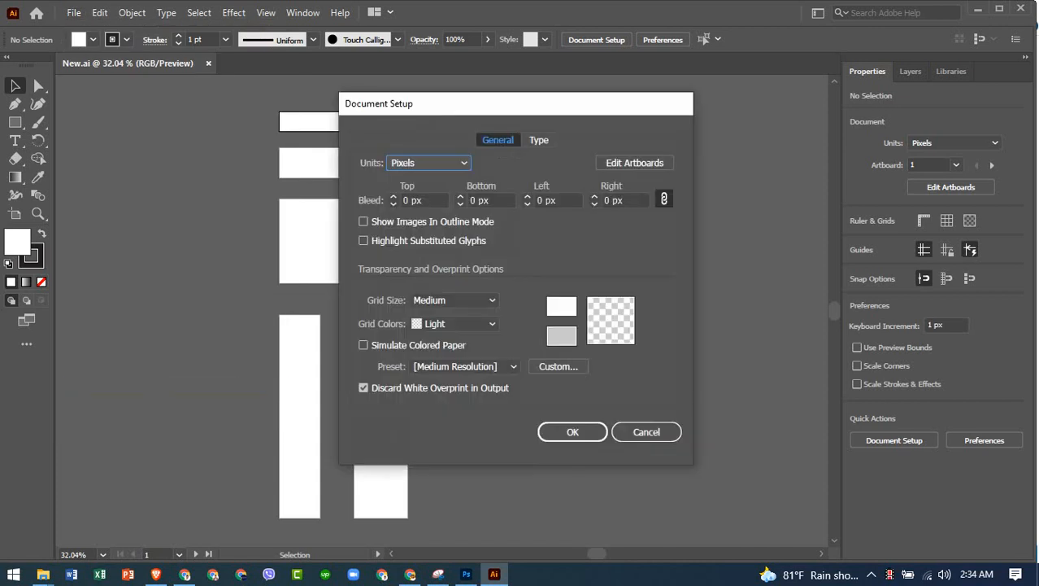
left_click_drag(504, 103, 619, 96)
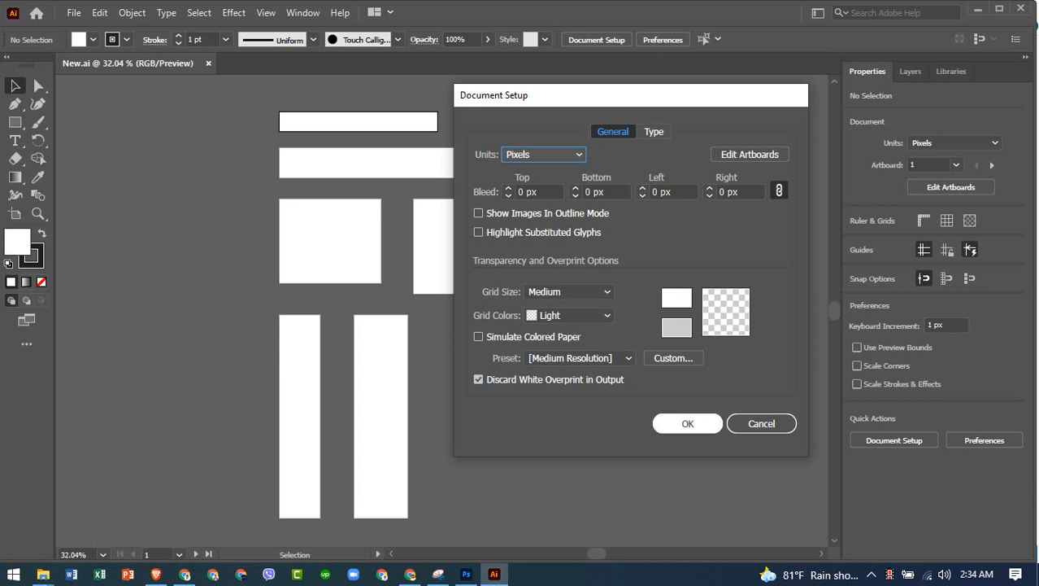
key("Return")
- Look over the print settings for New.ai and leave them without printing
left_click(73, 12)
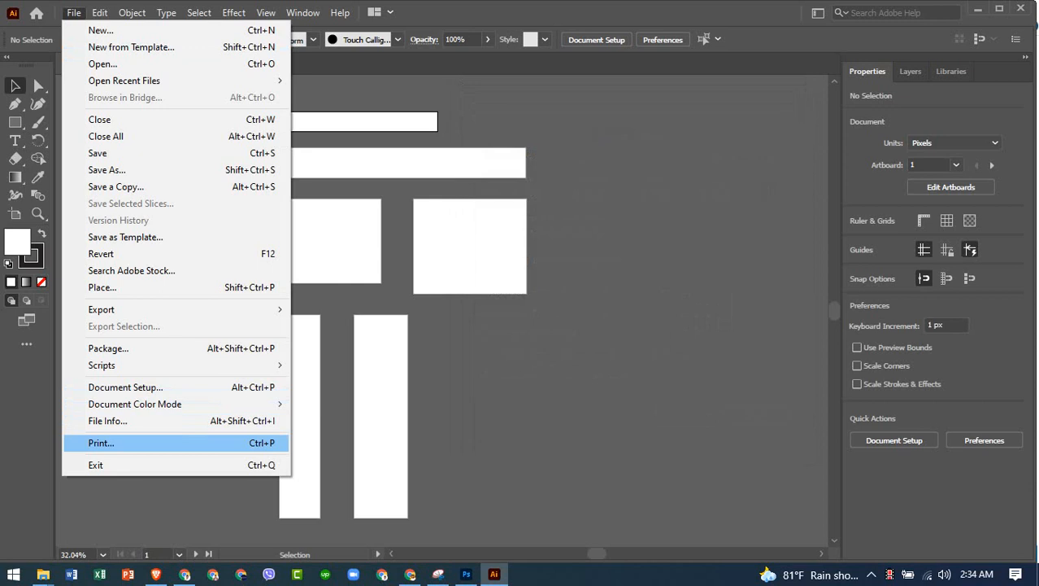
key("Return")
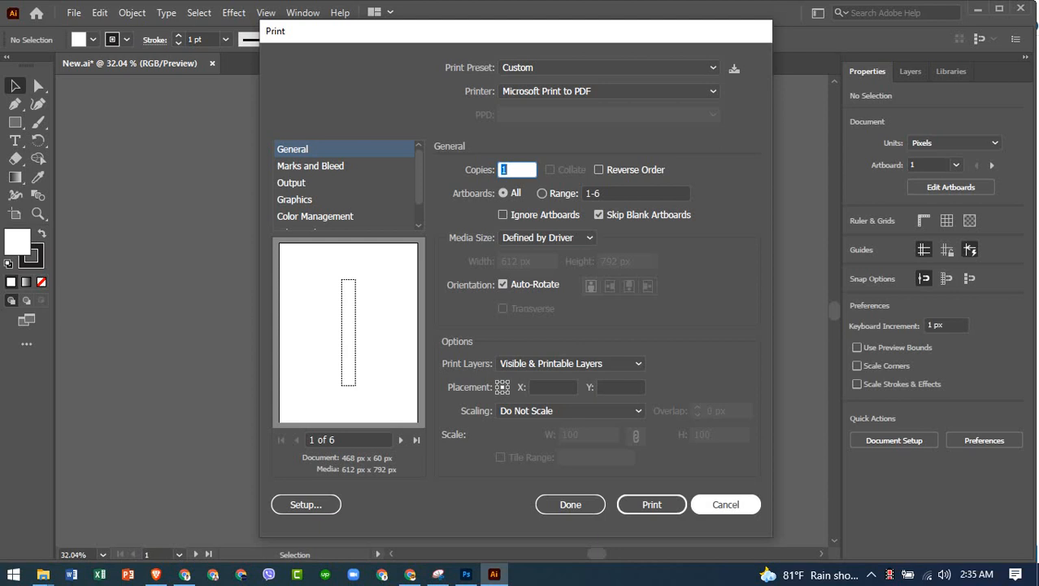
left_click(726, 505)
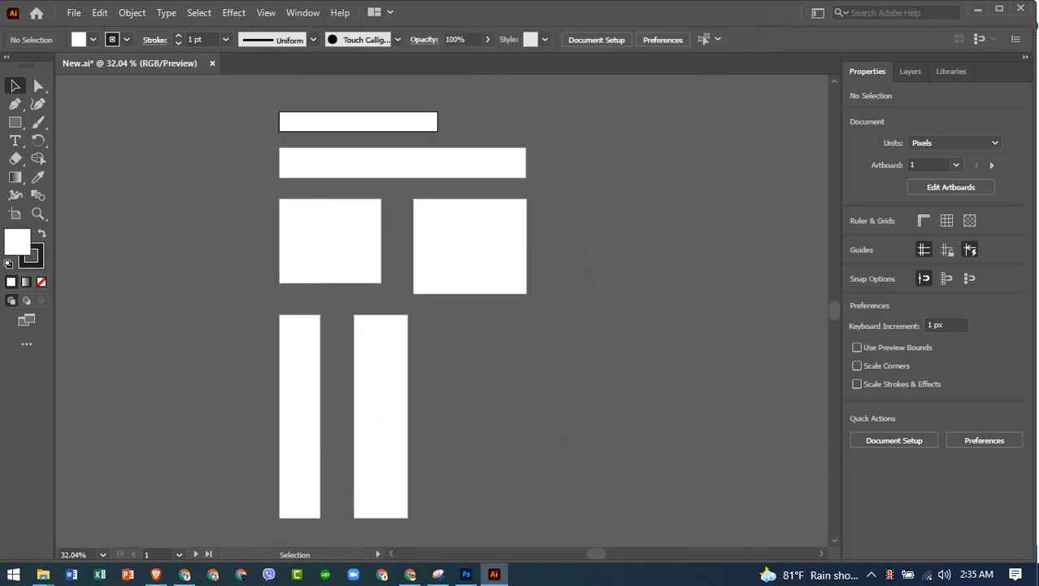
- Paste the copied text into New.ai and delete the pasted text object
left_click(99, 12)
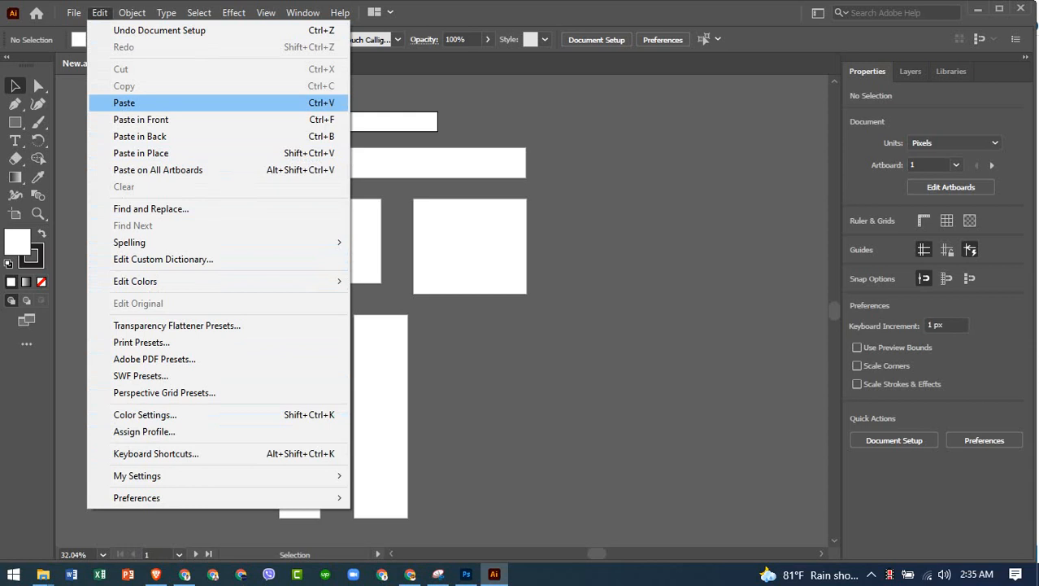
left_click(162, 102)
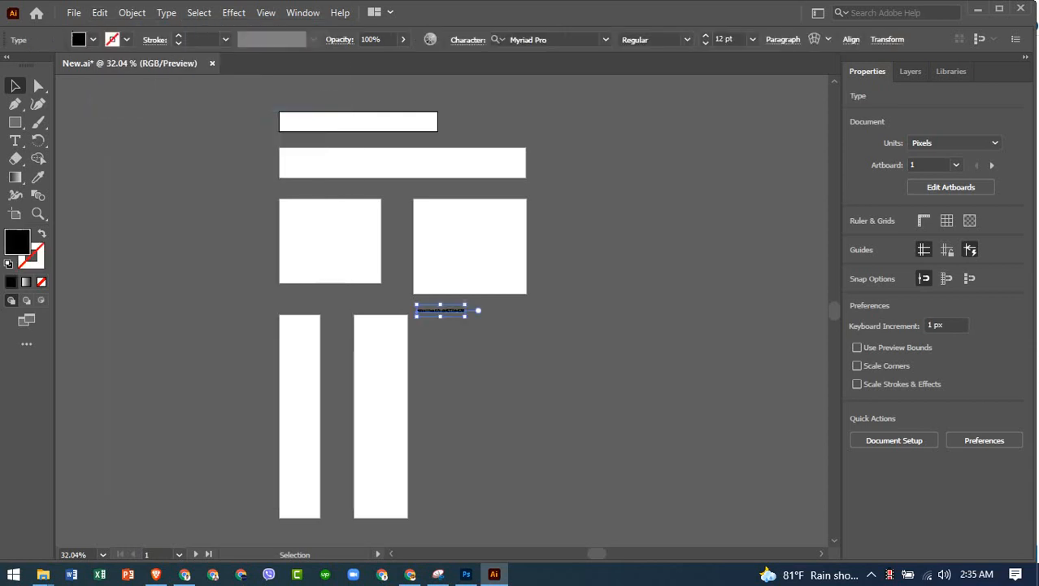
left_click(479, 273)
left_click_drag(461, 317, 357, 283)
left_click(334, 272)
key("Delete")
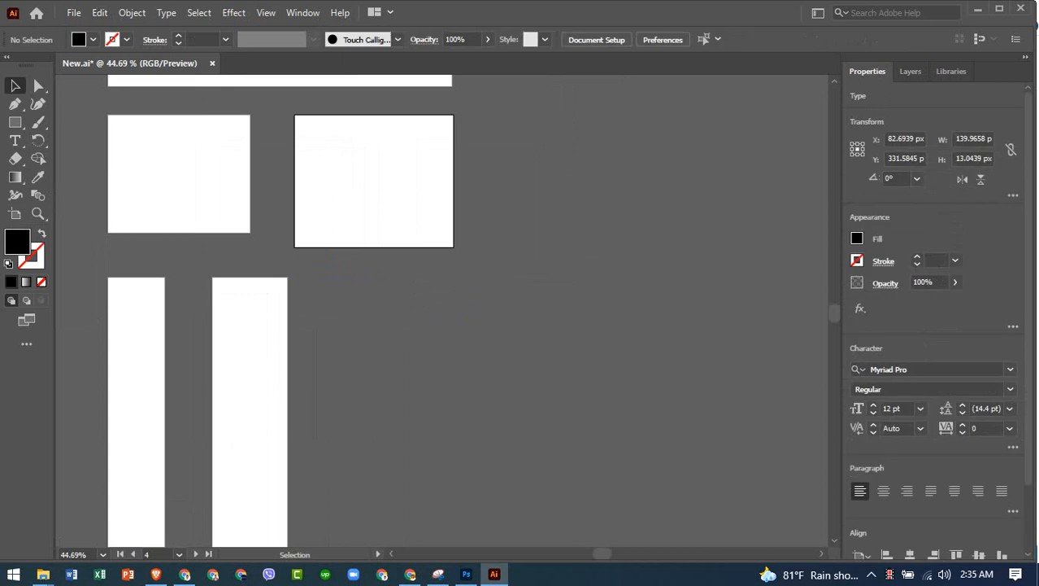
- Add Lorem ipsum placeholder text, enlarge it to about 95 pt, and move it into the empty area beside the tall artboards
key("t")
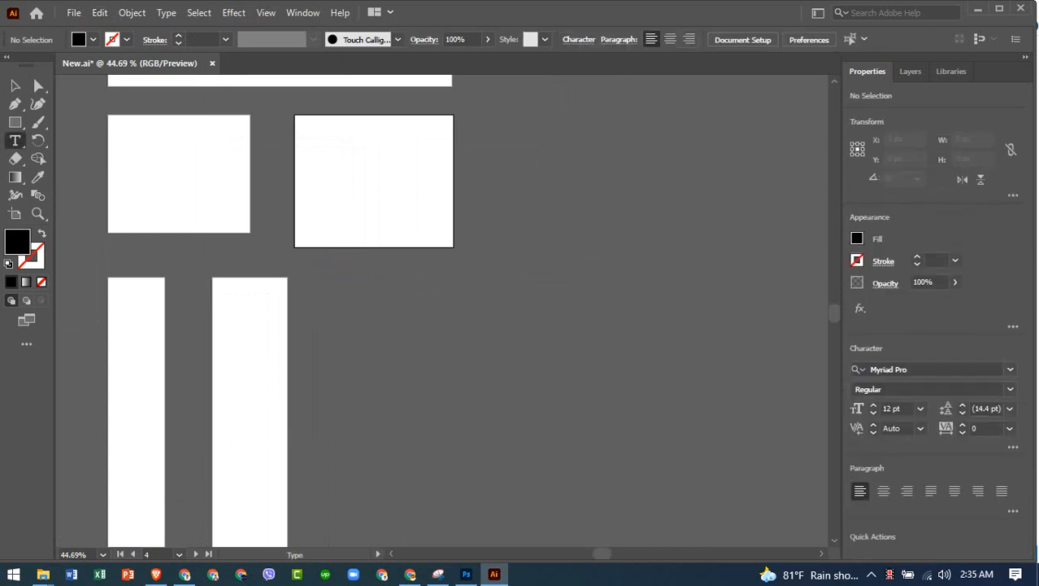
left_click(332, 178)
key("Escape")
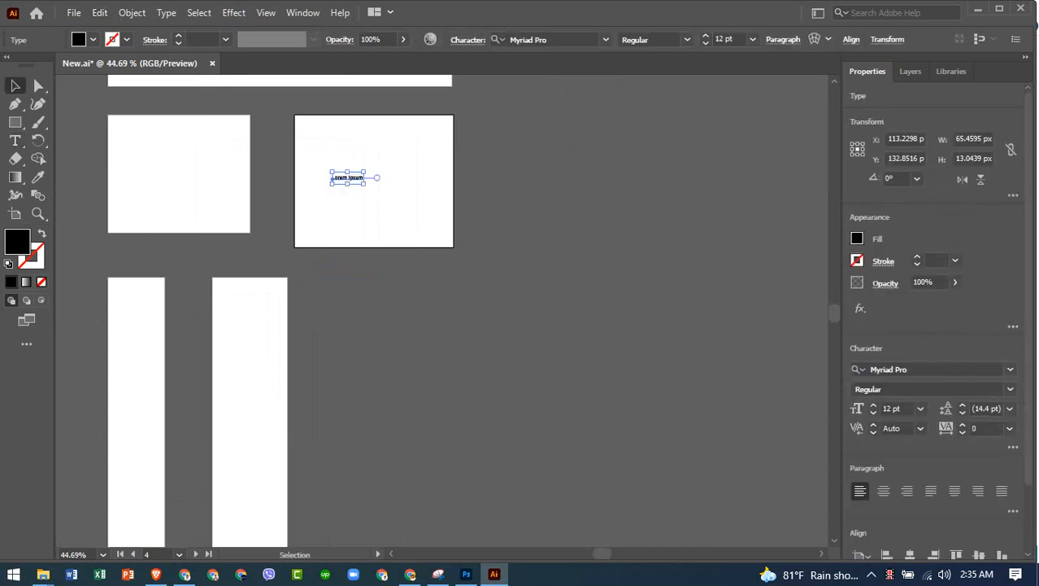
left_click_drag(365, 184, 603, 311)
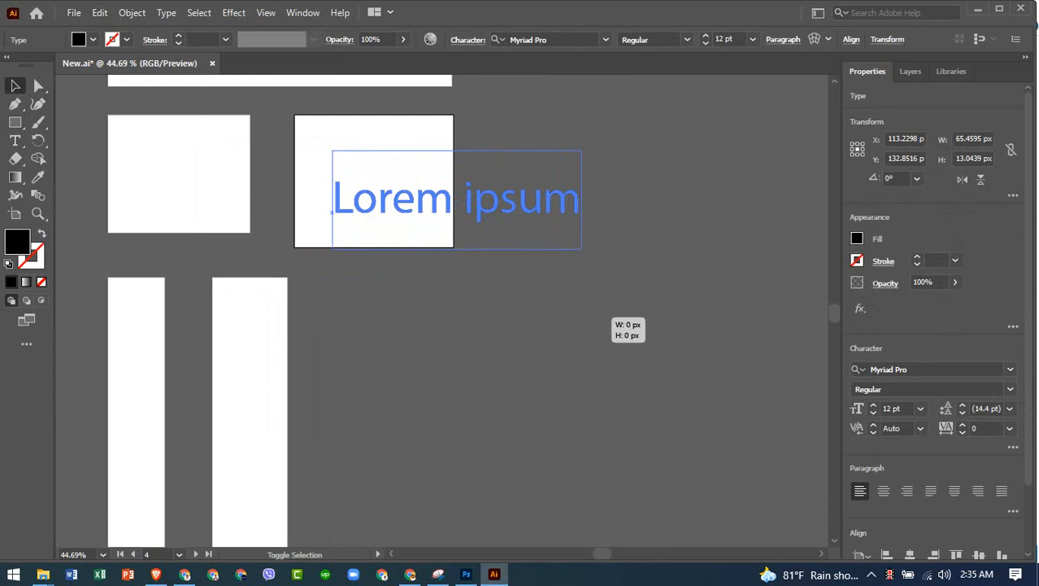
left_click_drag(529, 176, 560, 345)
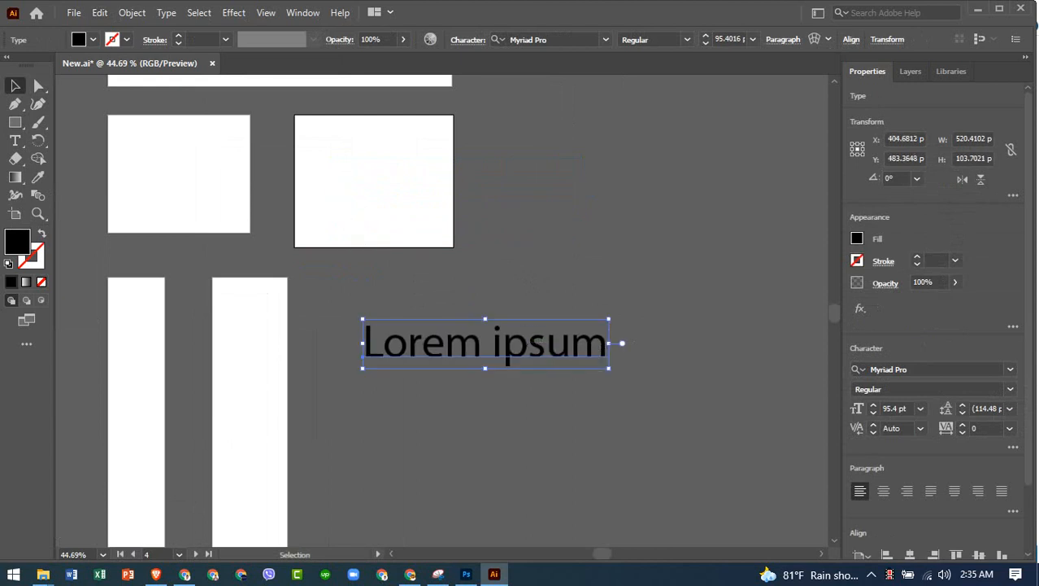
- Change the Lorem ipsum text to white by sampling a white artboard with the Eyedropper, and deselect it
left_click(37, 177)
left_click(178, 174)
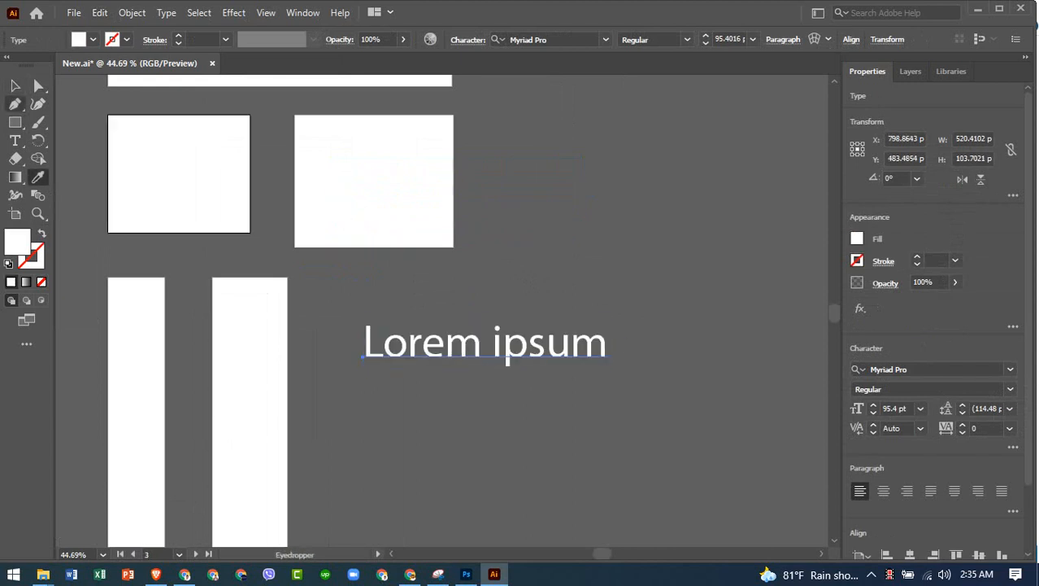
left_click(14, 86)
left_click(497, 276)
- Reposition the white Lorem ipsum text slightly lower and closer to the tall artboards
scroll(538, 334, "up", 10)
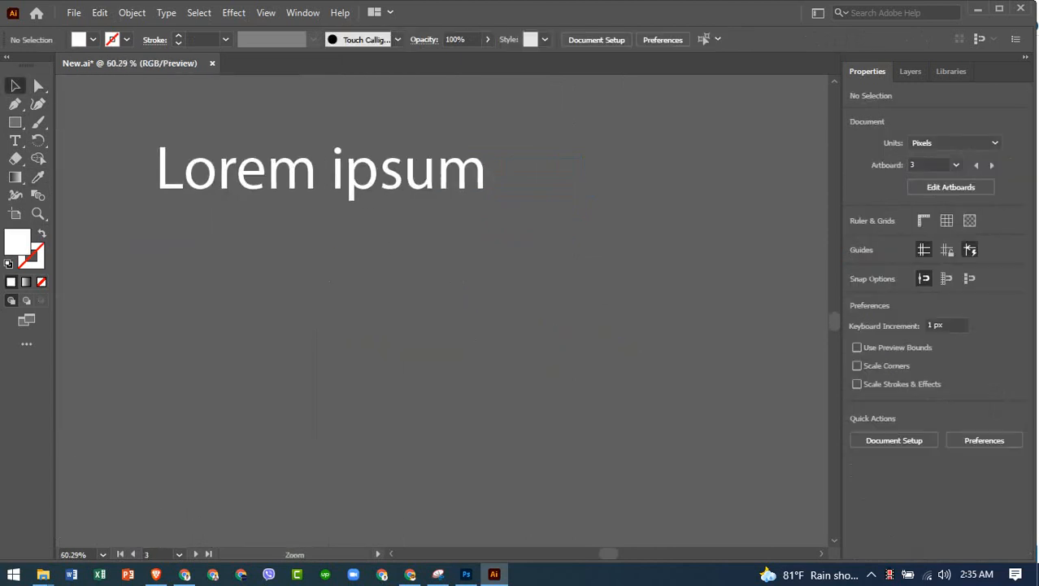
scroll(511, 349, "down", 8)
left_click_drag(392, 242, 453, 285)
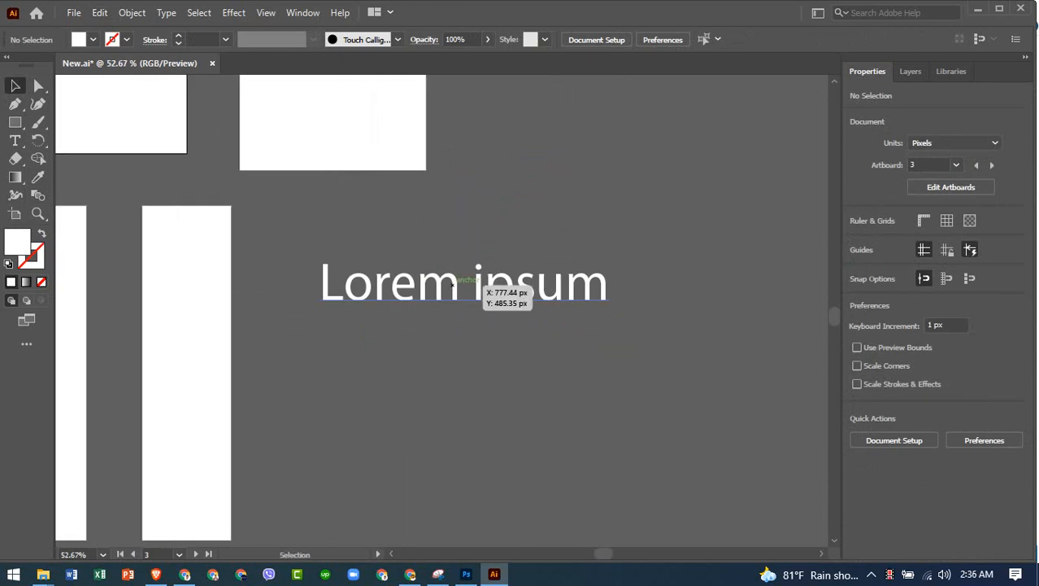
left_click_drag(453, 283, 597, 298)
left_click_drag(503, 300, 330, 302)
- Replace the placeholder text with LEARN WITH followed by the channel owner's name in capitals
key("t")
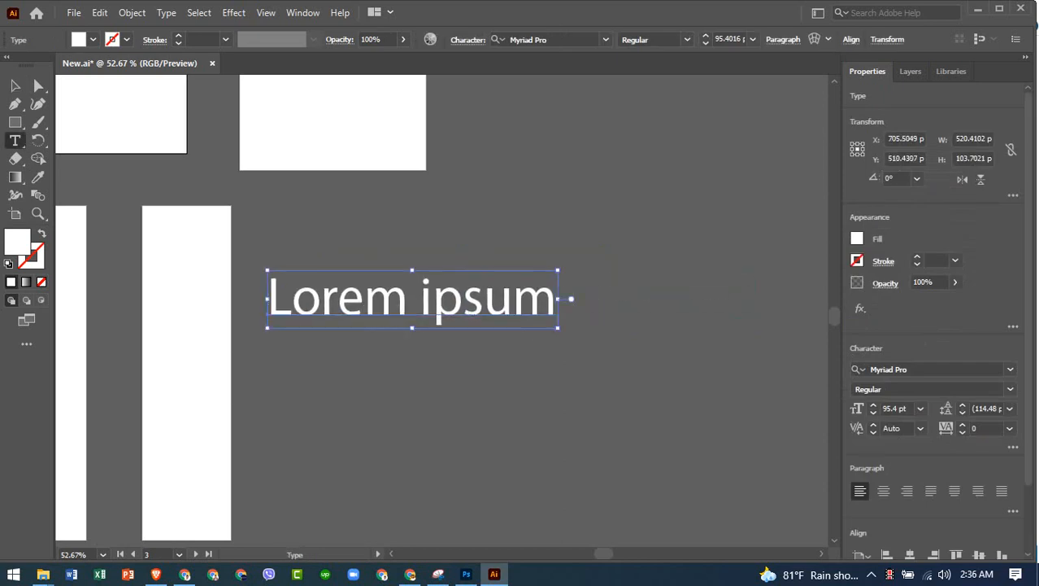
left_click(337, 298)
key("ctrl+a")
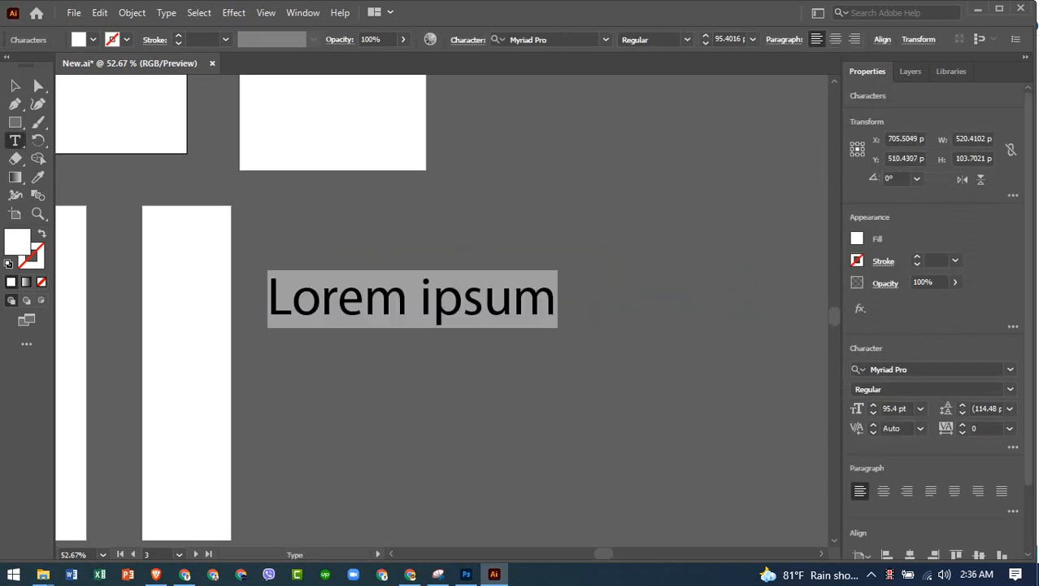
key("BackSpace")
type("LEAR")
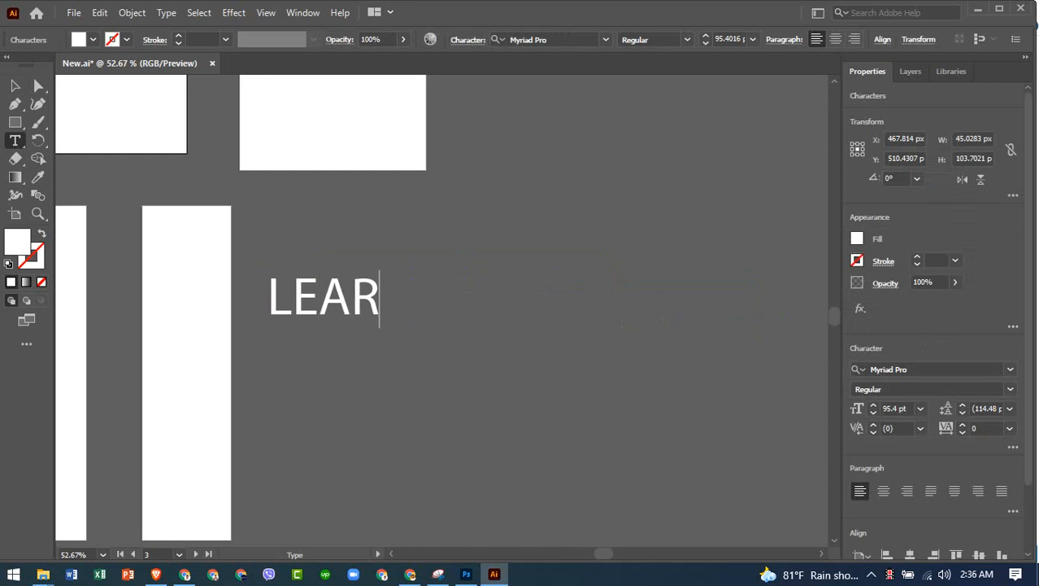
type("N WITH H")
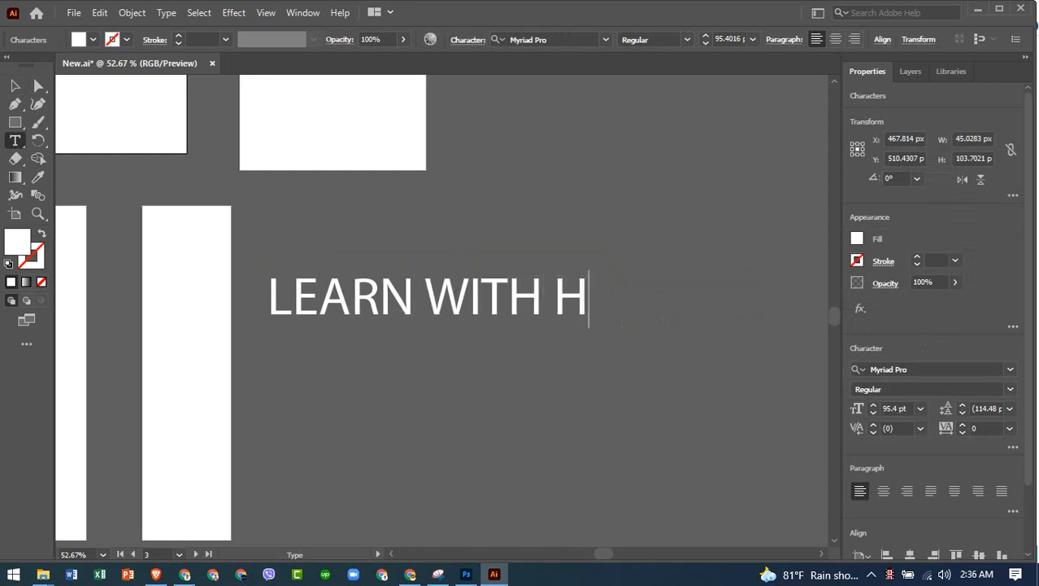
type("ABIB")
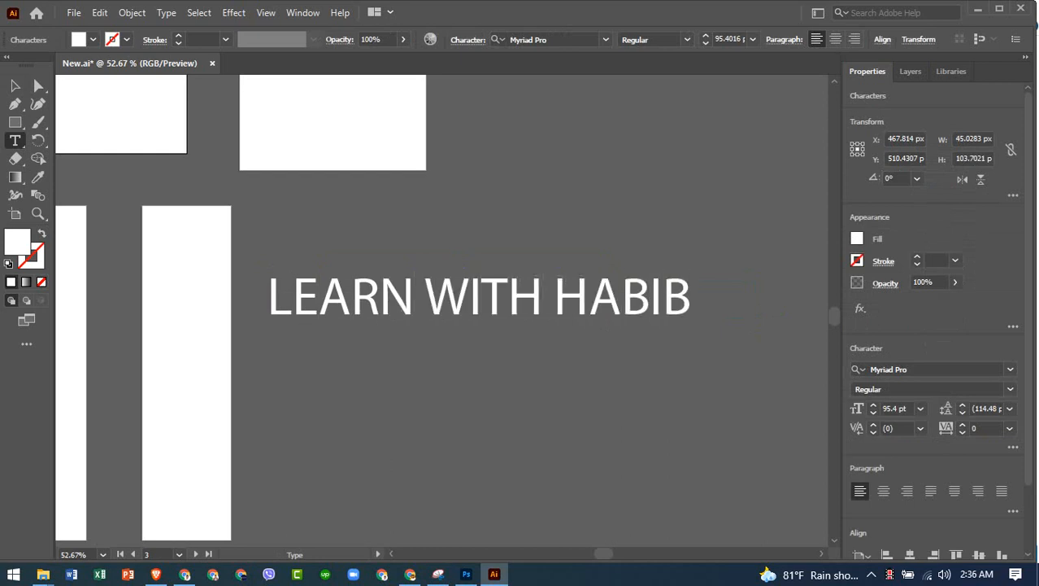
key("Escape")
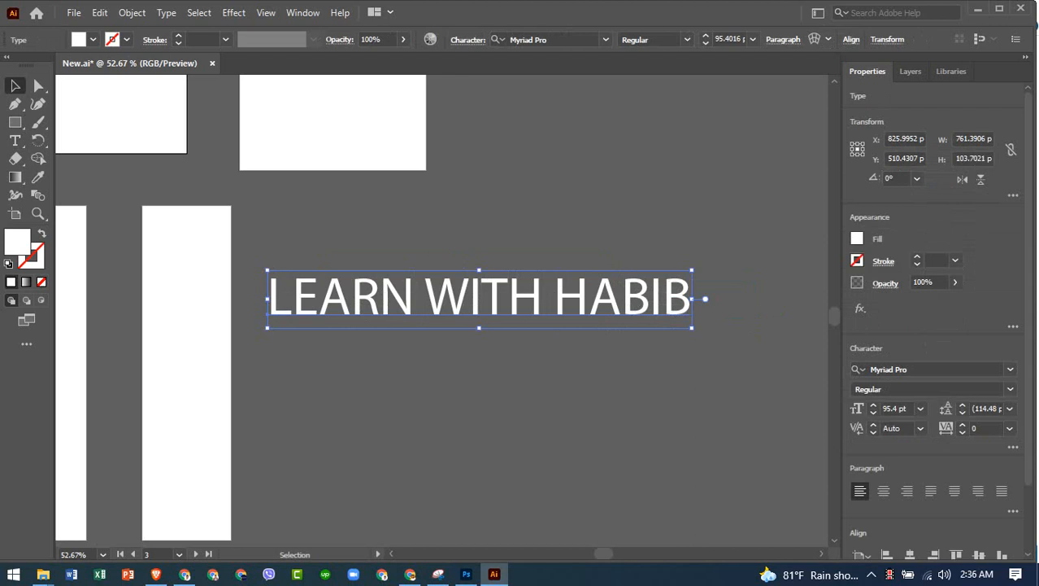
- Copy the white text line, paste it, and place the pasted copy just below the original
left_click(569, 381)
left_click(520, 298)
left_click(97, 13)
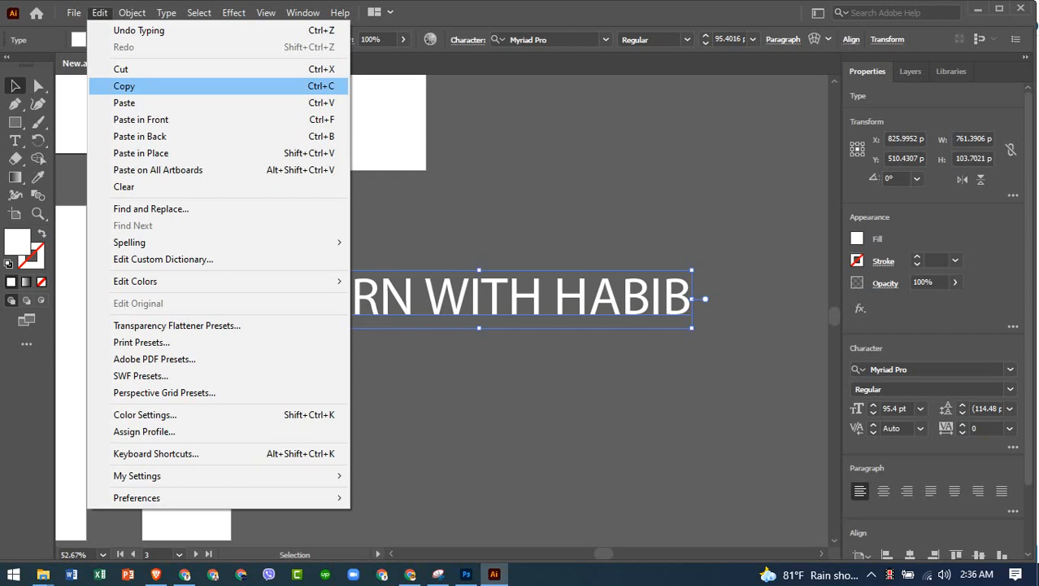
left_click(480, 207)
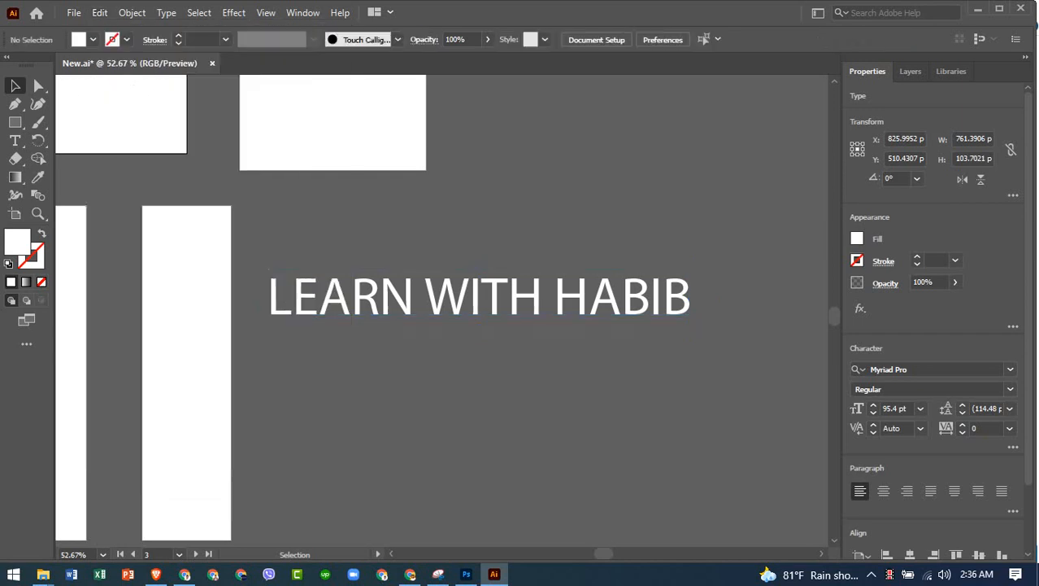
left_click(480, 297)
key("ctrl+c")
key("ctrl+v")
left_click_drag(536, 305, 340, 343)
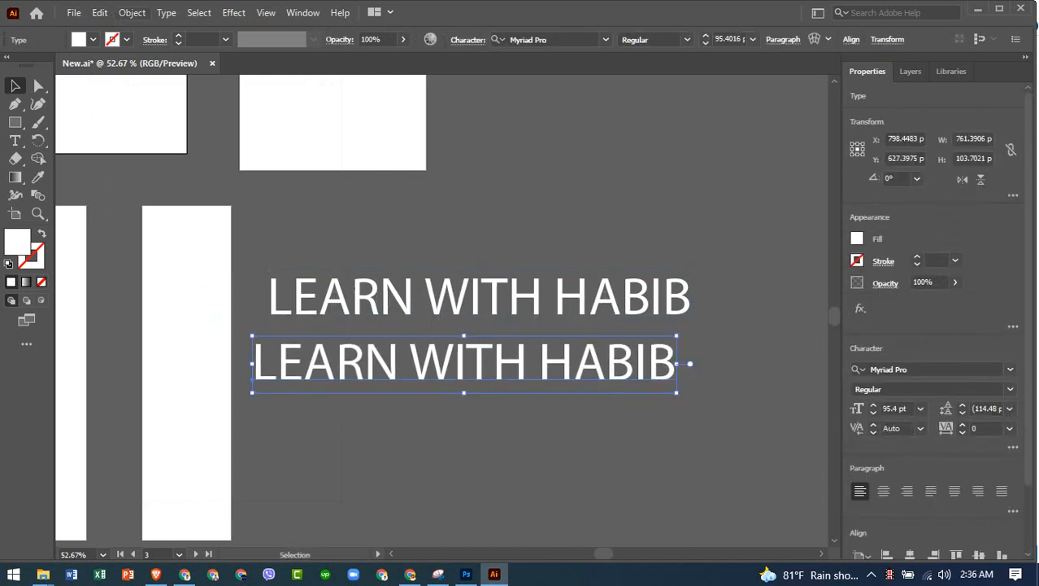
- Paste another copy of the text beneath the other lines, and delete both pasted copies
left_click(99, 12)
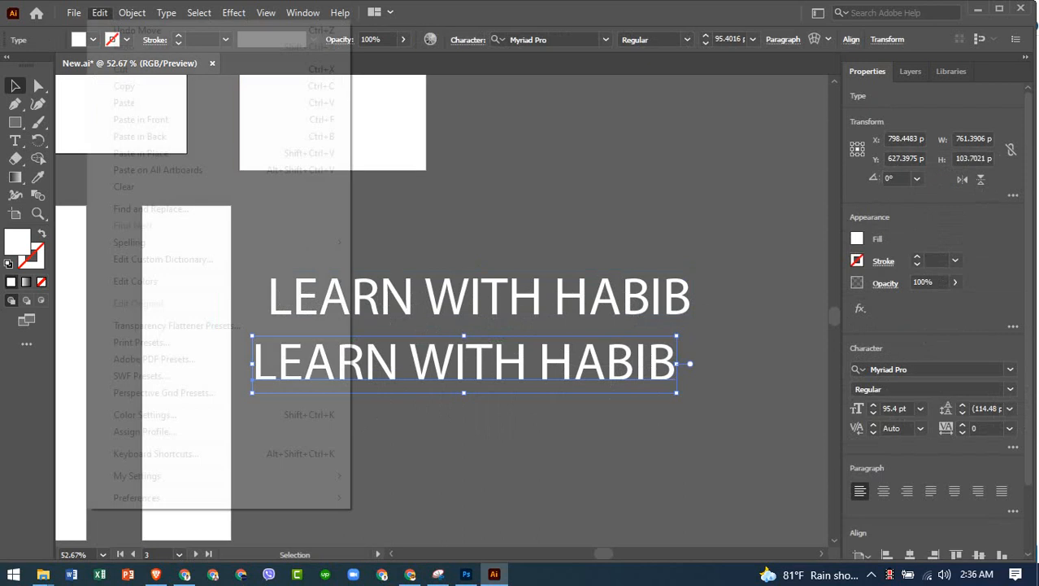
left_click(124, 102)
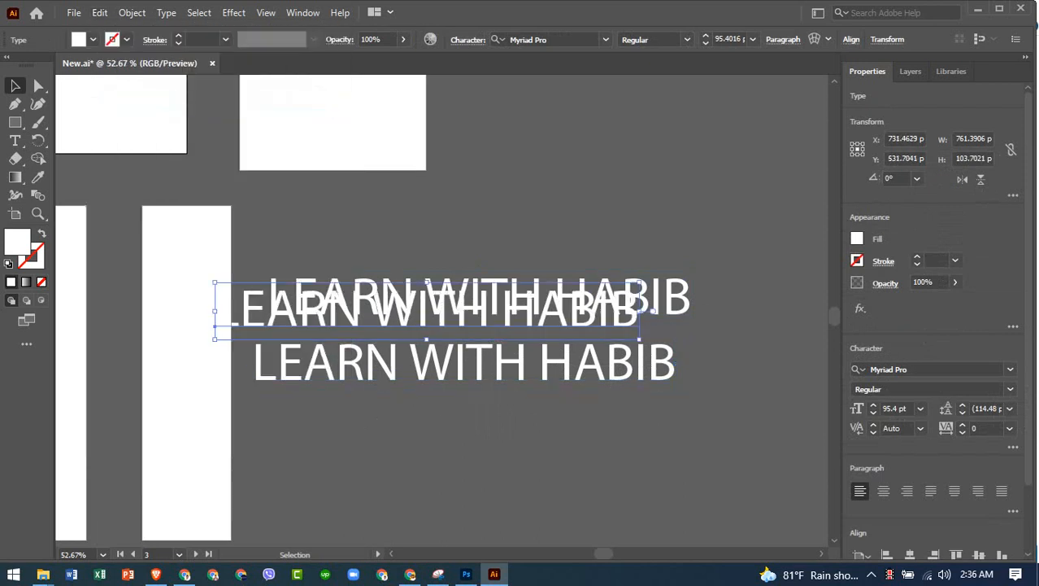
key("ctrl+shift+a")
left_click_drag(297, 306, 342, 457)
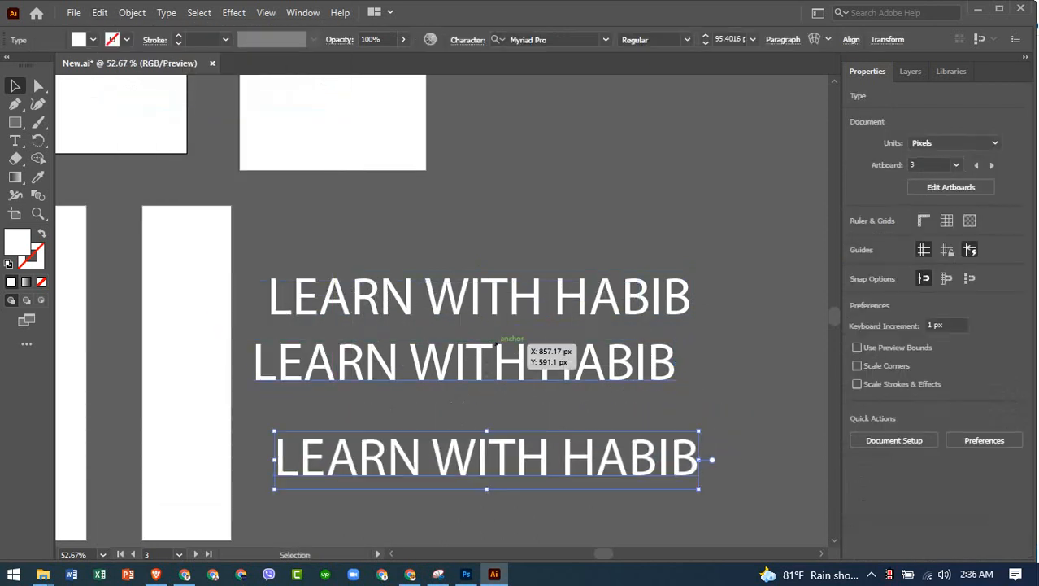
left_click(350, 363, "shift")
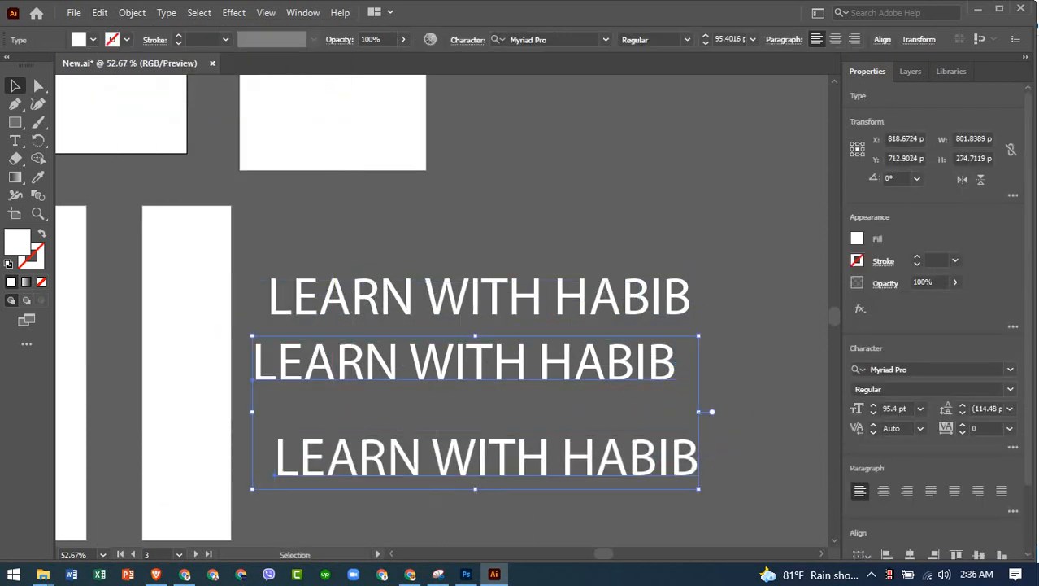
key("Delete")
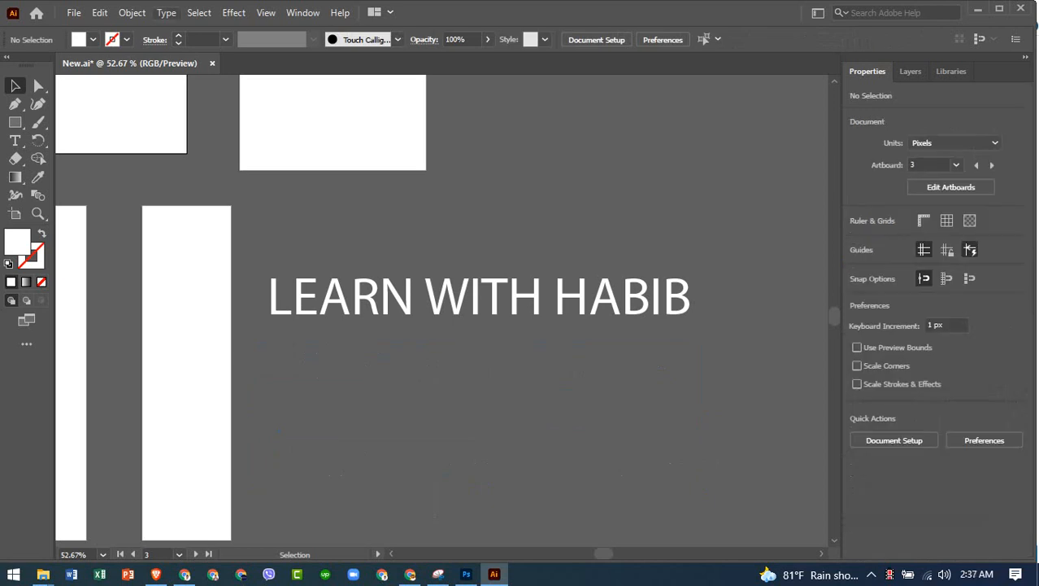
- Duplicate the remaining text line and place the copy directly below the original
key("ctrl+a")
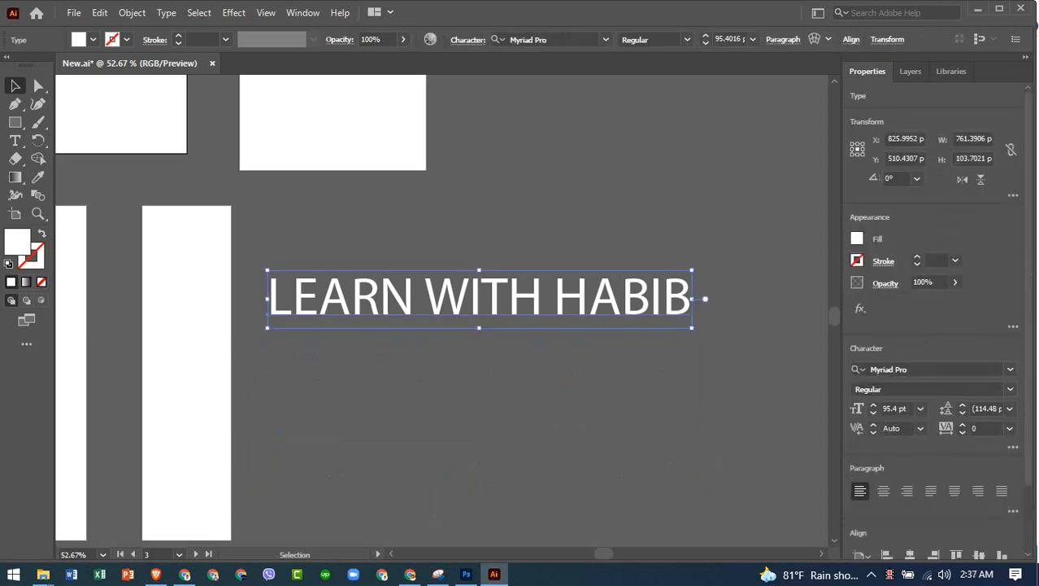
left_click(99, 12)
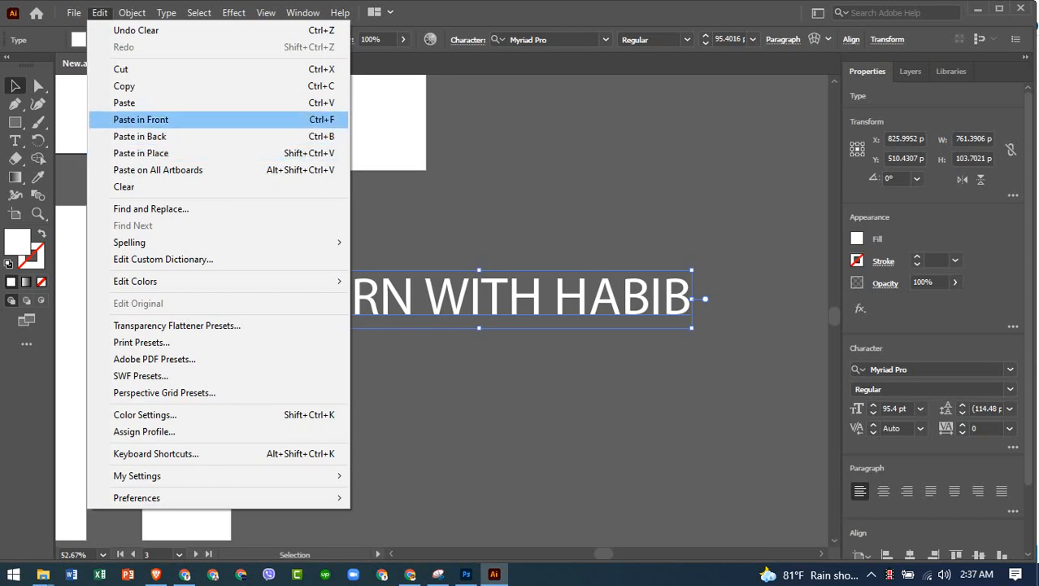
left_click(504, 208)
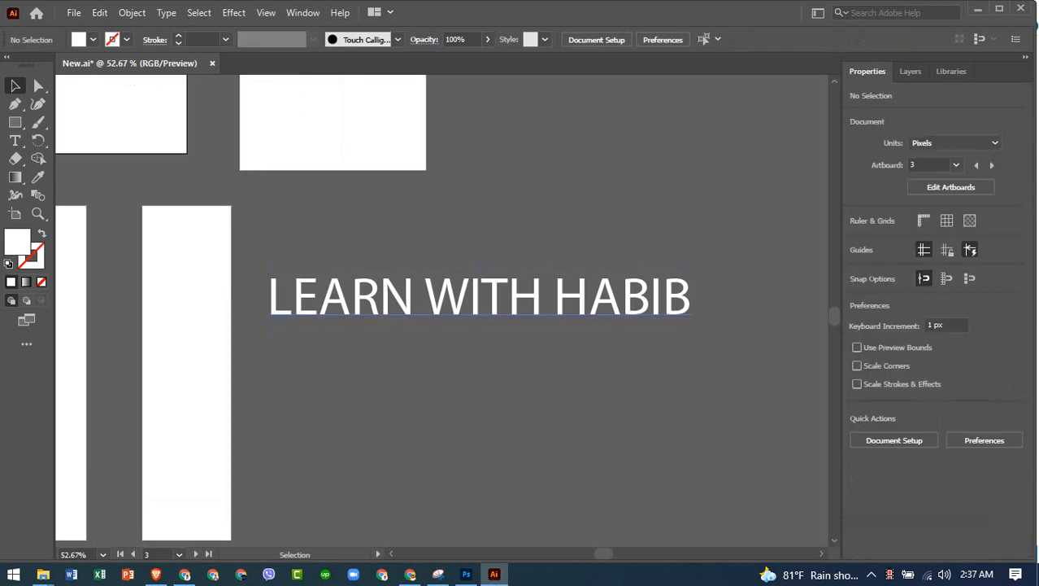
left_click(488, 298)
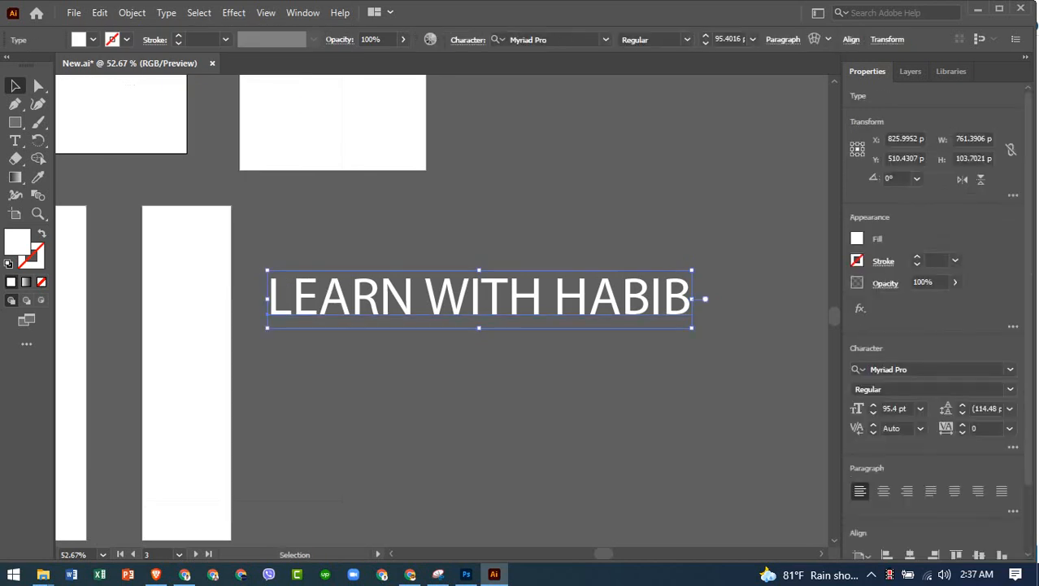
key("a")
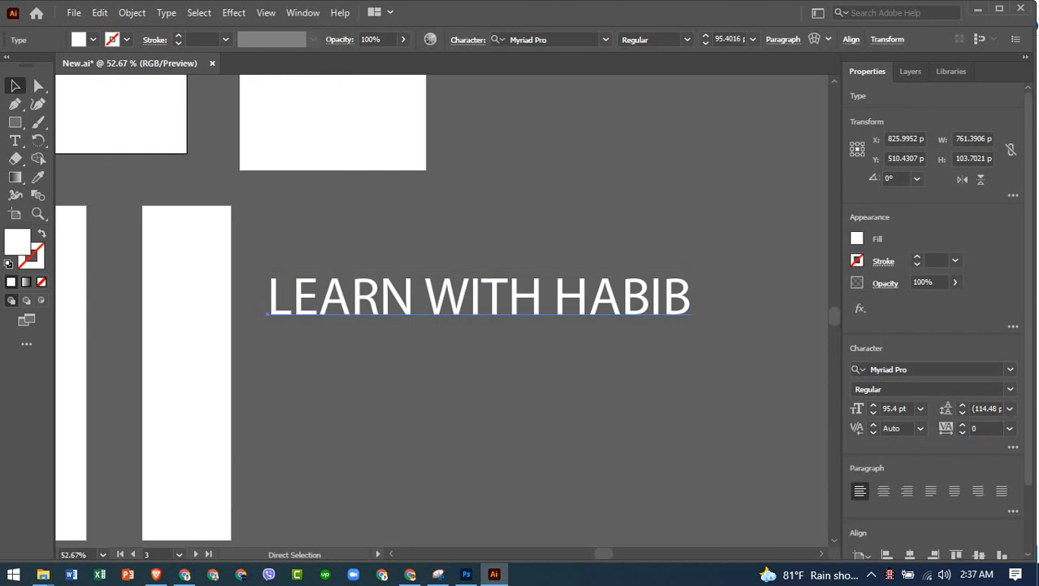
key("v")
key("ctrl+shift+a")
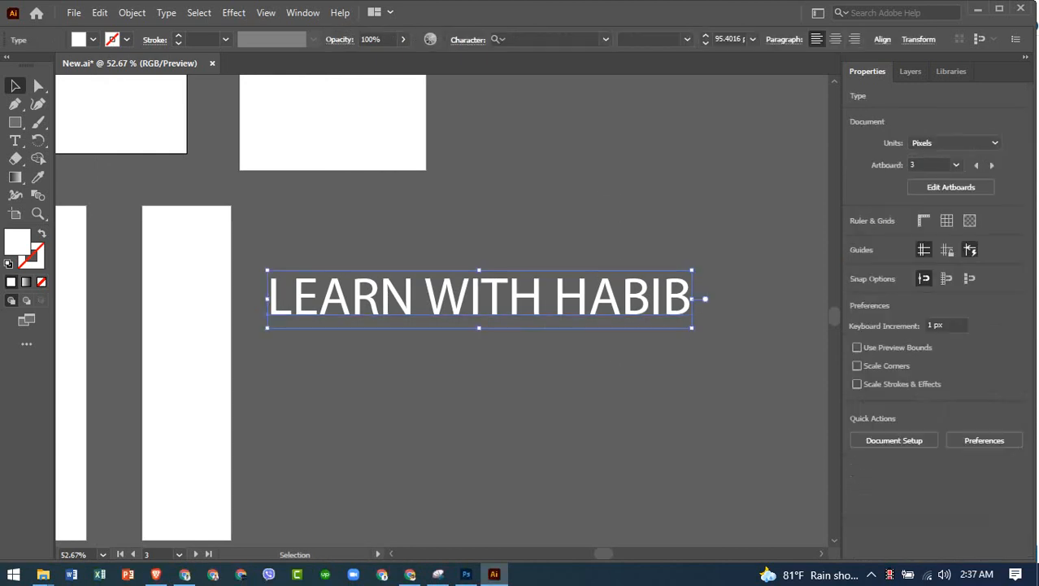
left_click(504, 391)
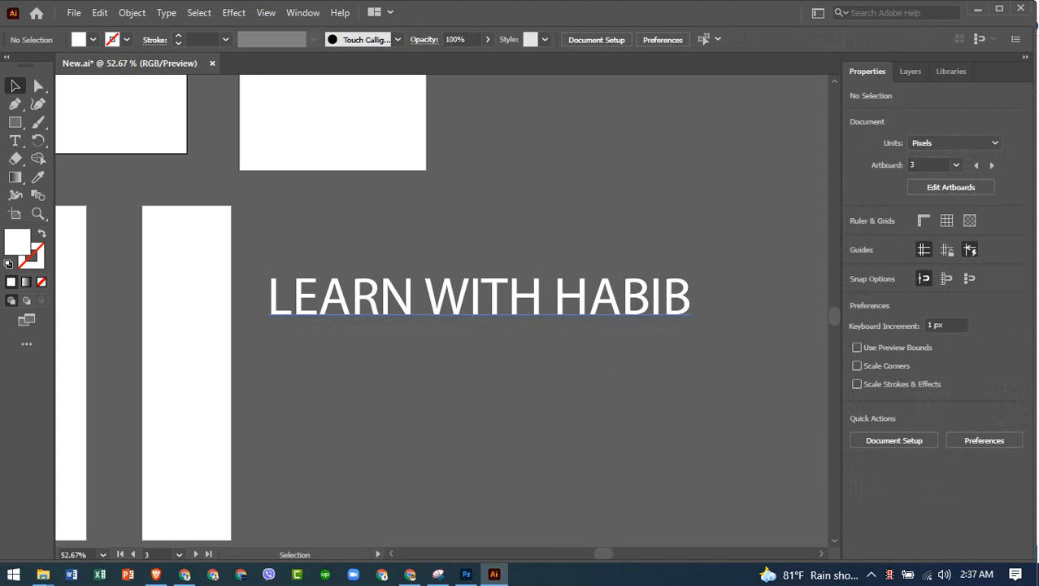
left_click_drag(525, 297, 521, 383)
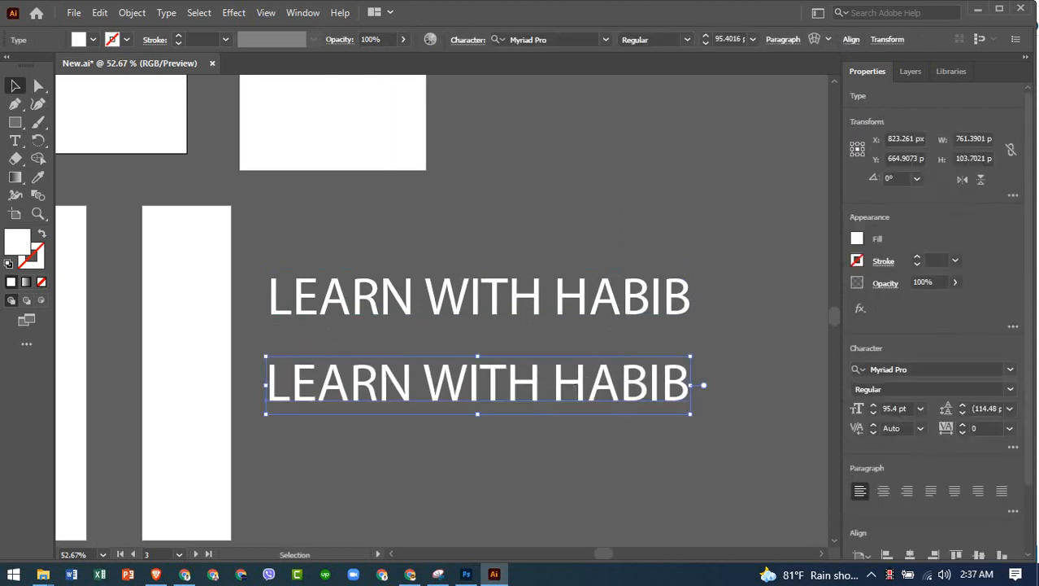
- Draw a circle about 325 px across below the two text lines and fill it with red FF0000
left_click(521, 298, "shift")
left_click_drag(521, 299, 537, 149)
left_click(15, 122)
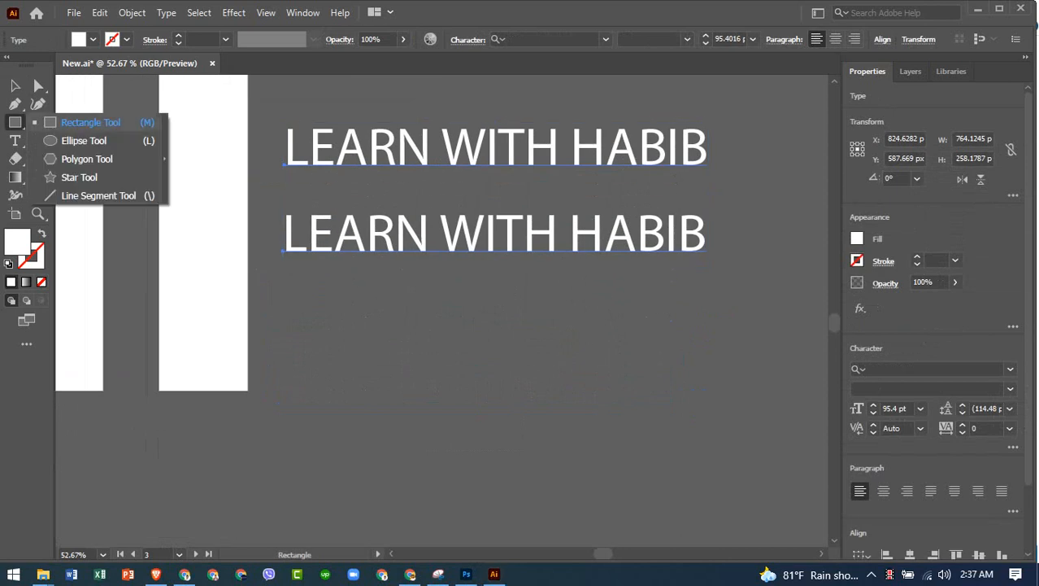
left_click_drag(365, 334, 546, 516)
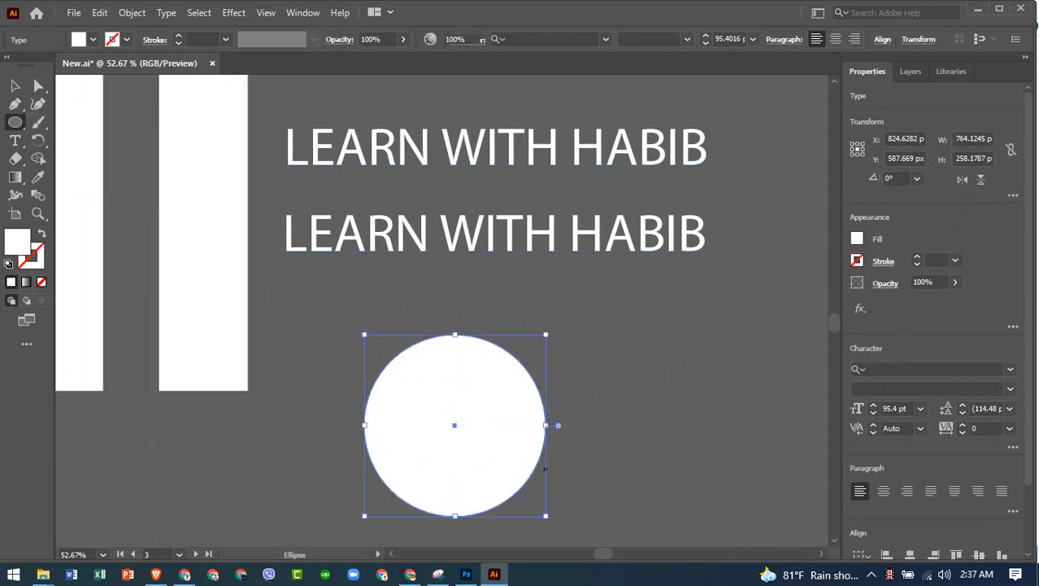
double_click(17, 241)
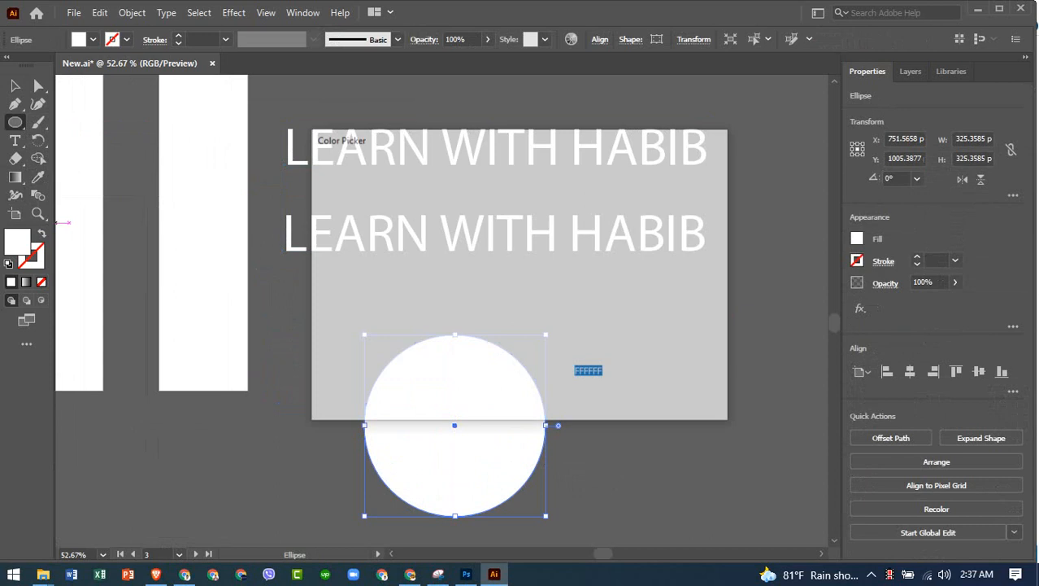
left_click_drag(501, 192, 514, 182)
left_click(681, 189)
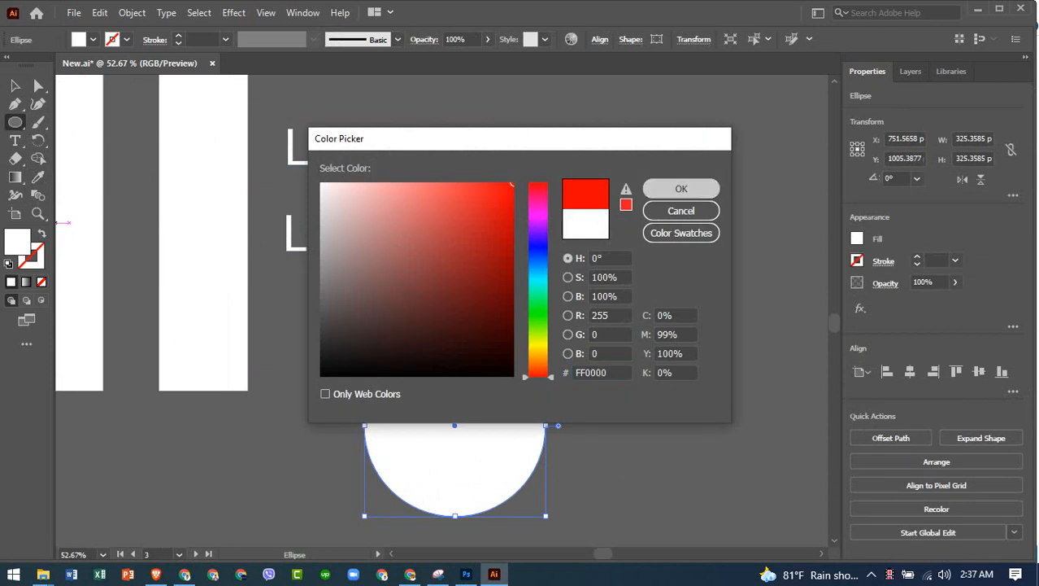
- Move the red circle up to sit close beneath the second text line, and leave it selected
left_click(14, 86)
scroll(224, 210, "down", 1)
left_click_drag(325, 293, 267, 256)
left_click_drag(391, 362, 437, 317)
left_click(488, 332)
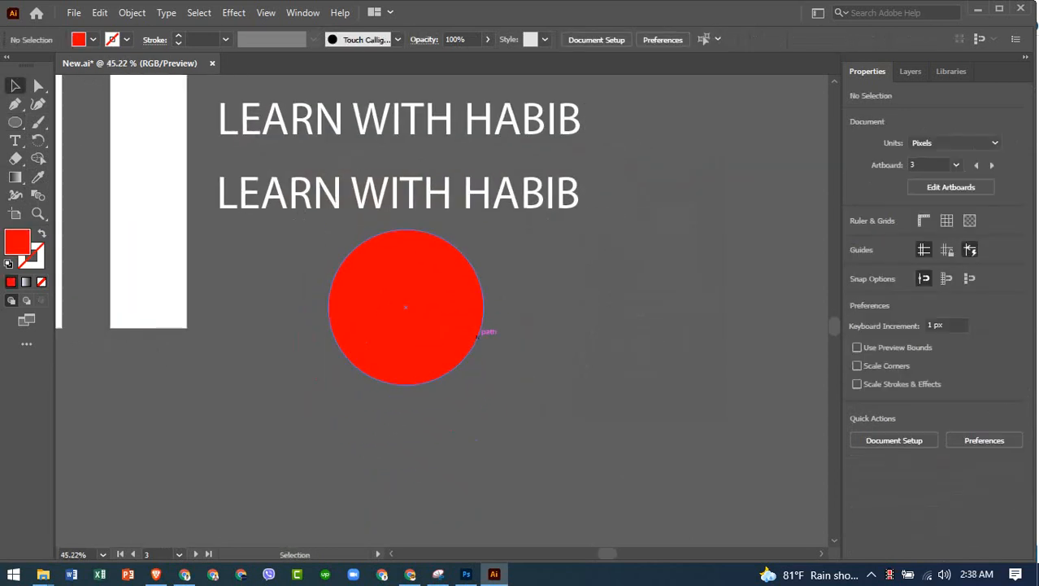
left_click(405, 307)
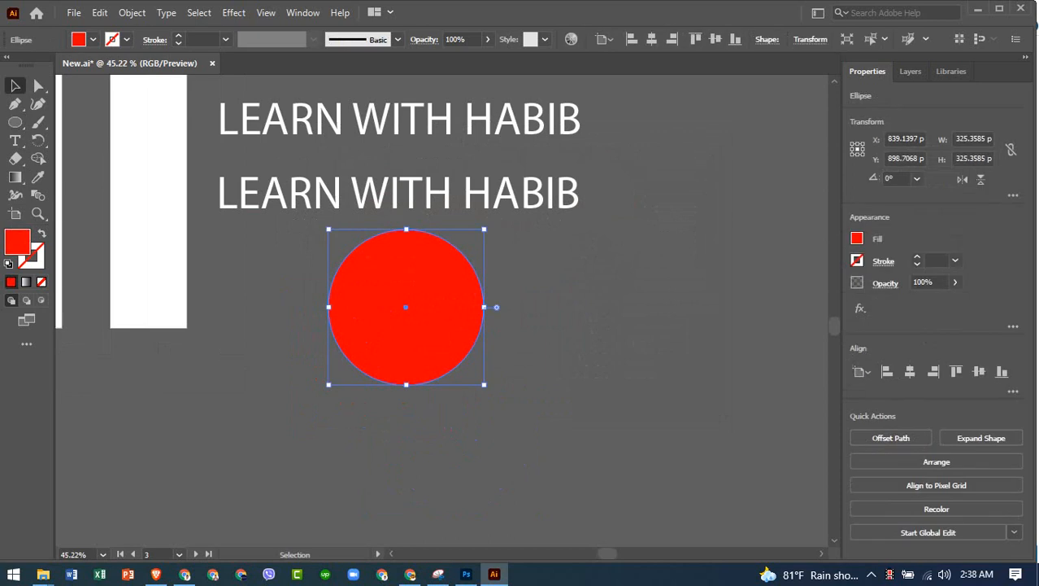
- Paste a copy of the red circle in front and move it diagonally down to the left, clear of the original
key("ctrl+f")
key("ctrl")
left_click(494, 297)
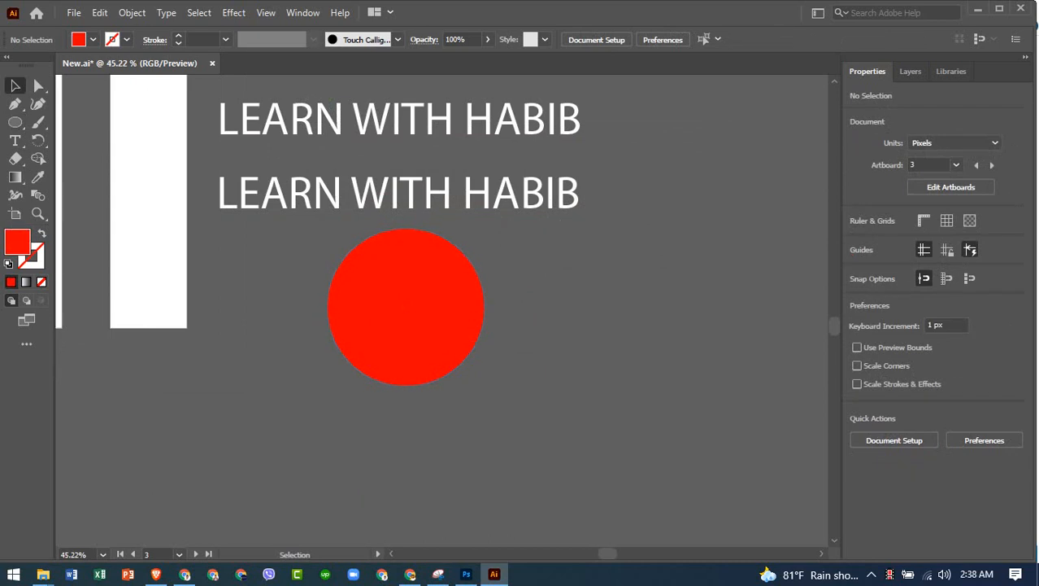
key("space")
left_click_drag(405, 308, 502, 230)
key("space")
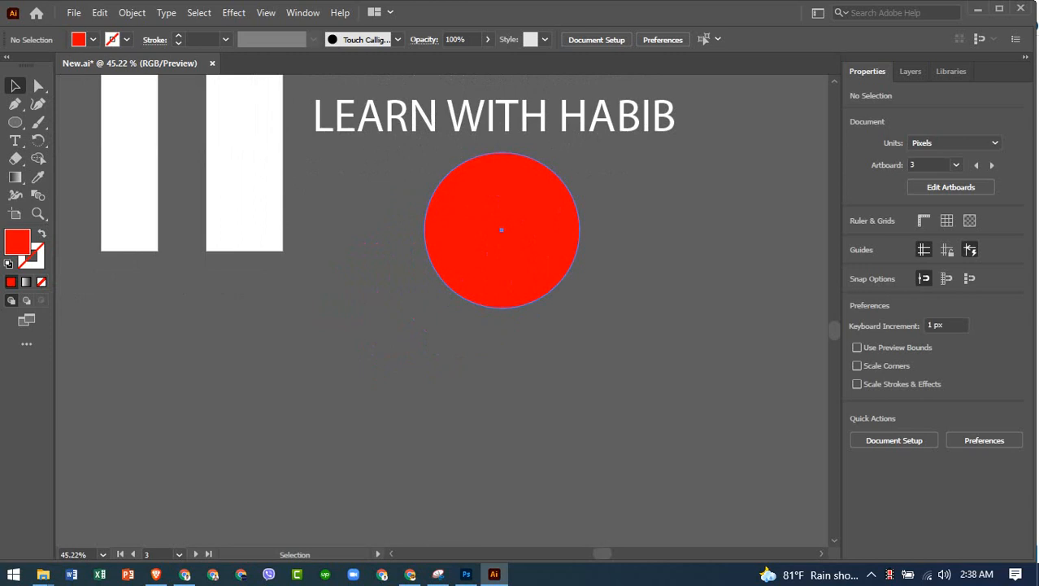
left_click_drag(562, 207, 425, 355)
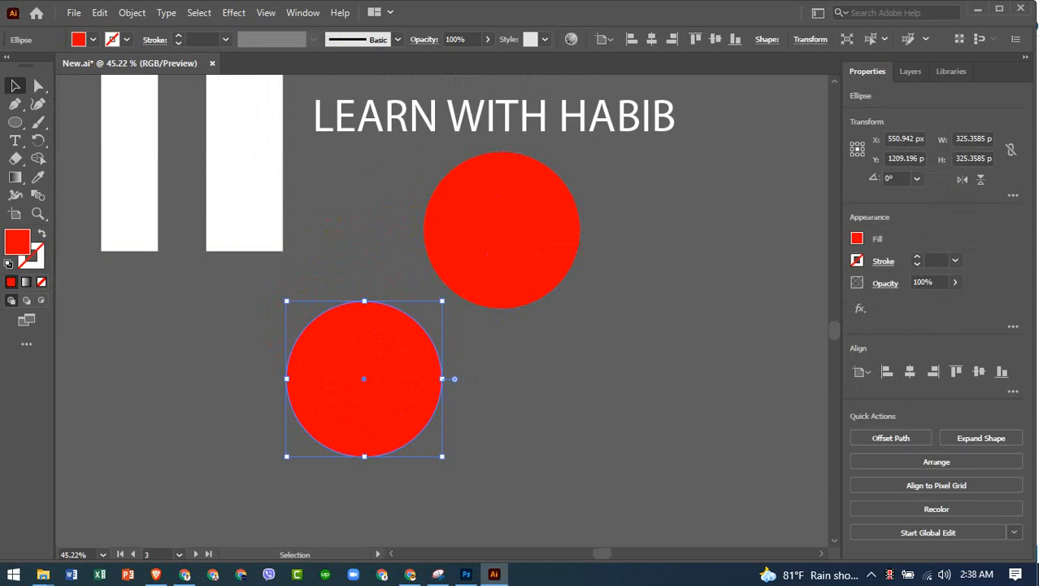
- Fill the moved copy of the circle with black
double_click(18, 241)
left_click_drag(501, 325, 514, 377)
left_click(681, 189)
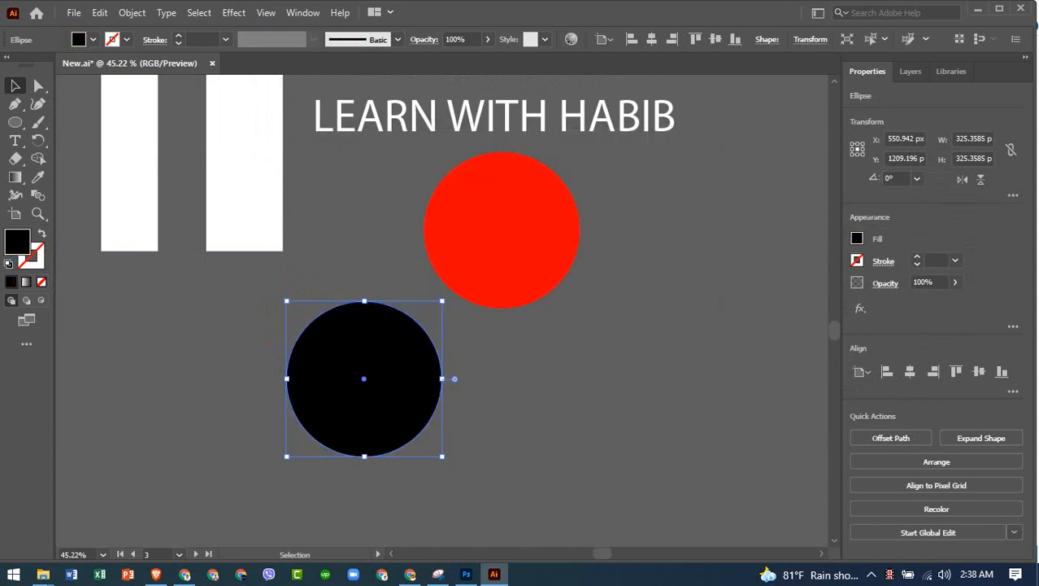
left_click_drag(681, 189, 627, 213)
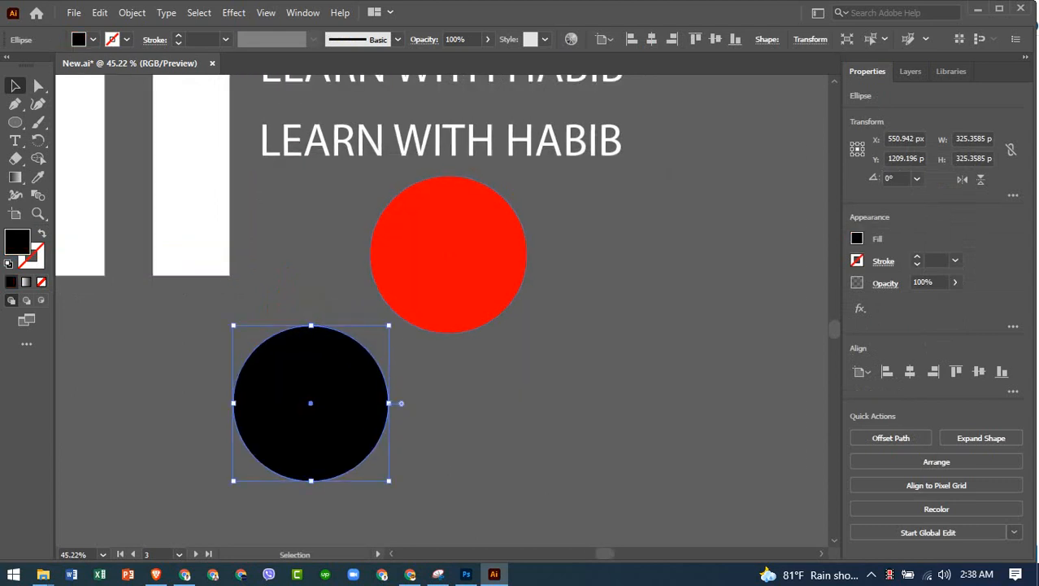
- Move the black circle up beside the red one, and delete both circles
key("ctrl+shift+a")
left_click(448, 254)
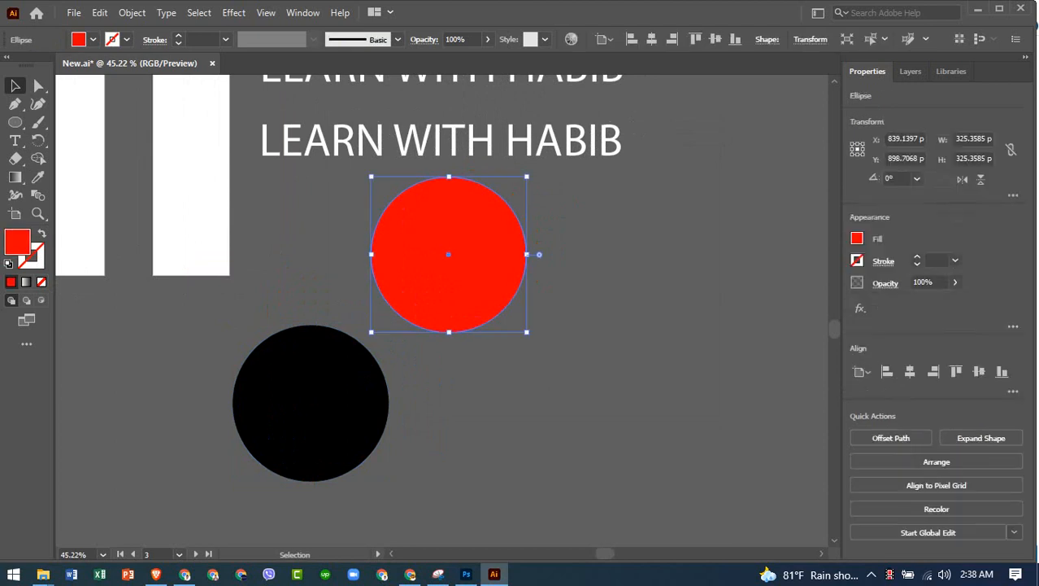
left_click_drag(357, 403, 354, 332)
key("ctrl+shift+a")
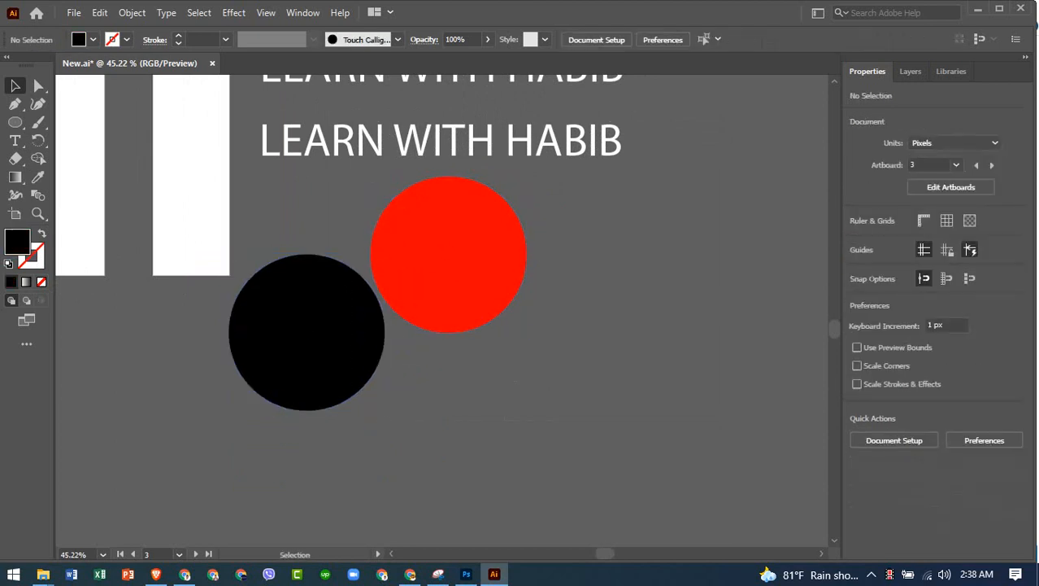
left_click_drag(553, 199, 317, 423)
key("Delete")
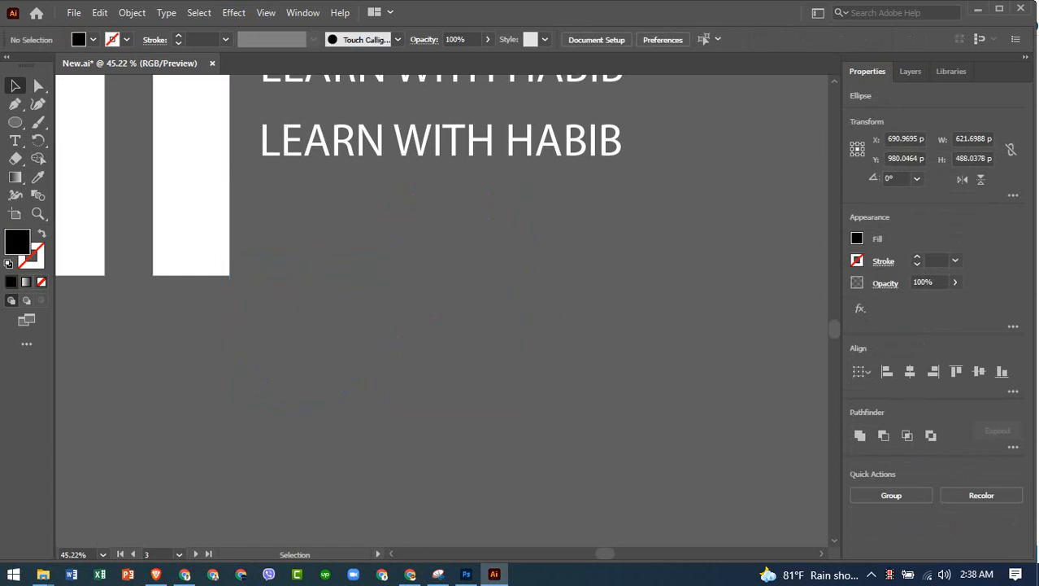
- Look through the spelling and color-editing commands, and open the Print Presets settings and cancel them
left_click(99, 13)
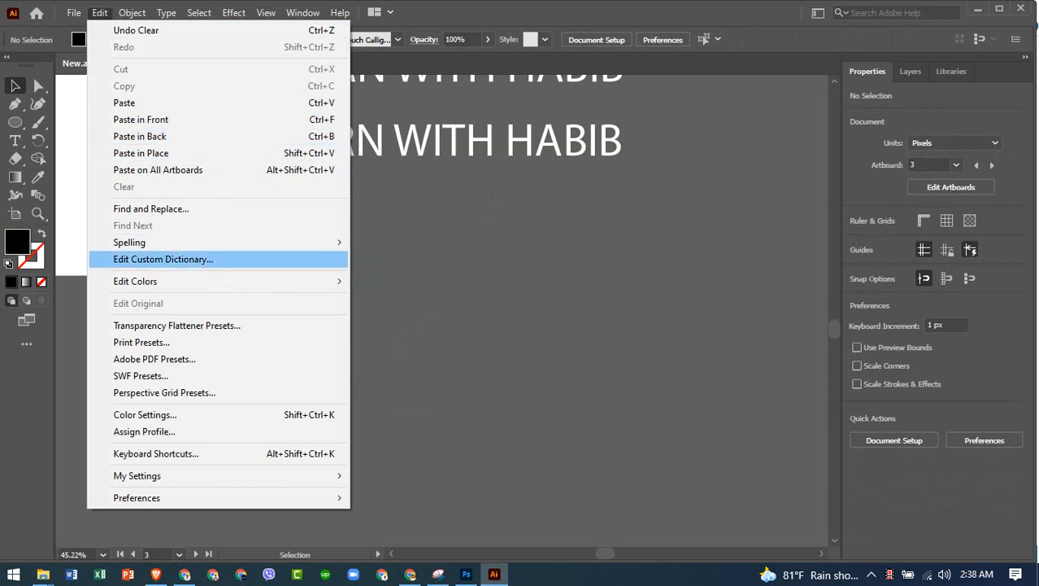
mouse_move(146, 242)
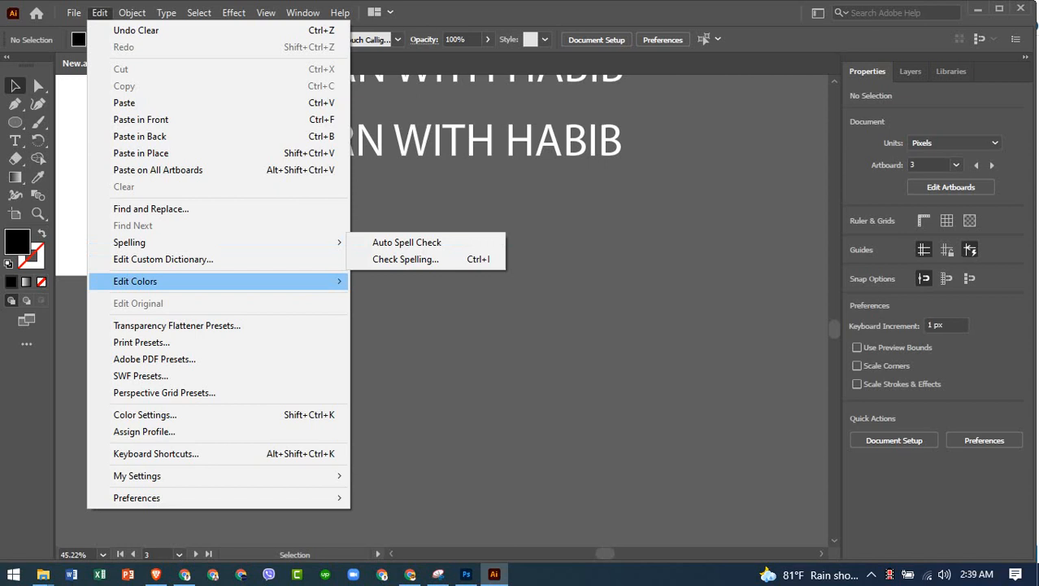
mouse_move(135, 281)
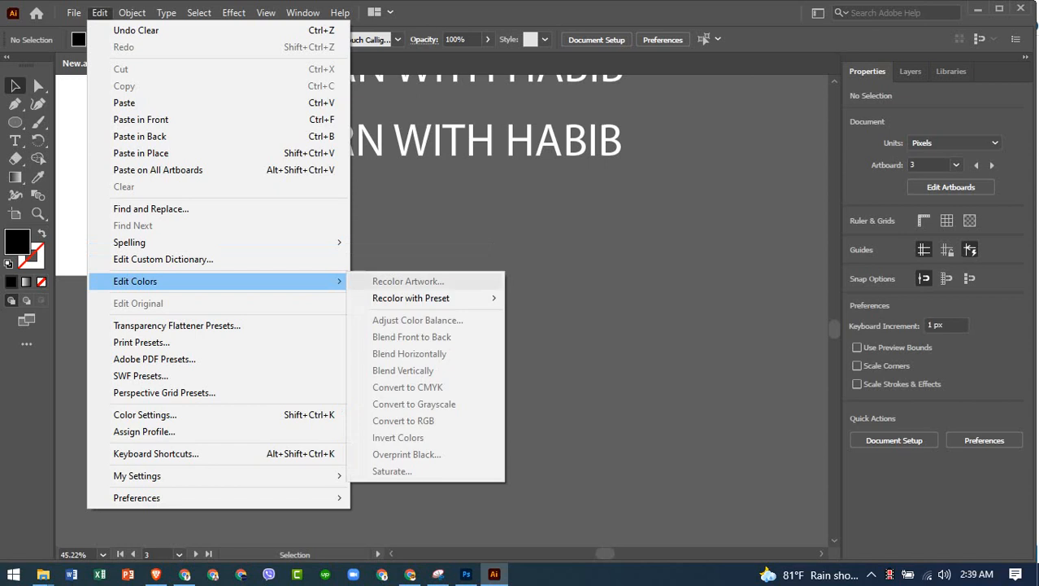
mouse_move(411, 297)
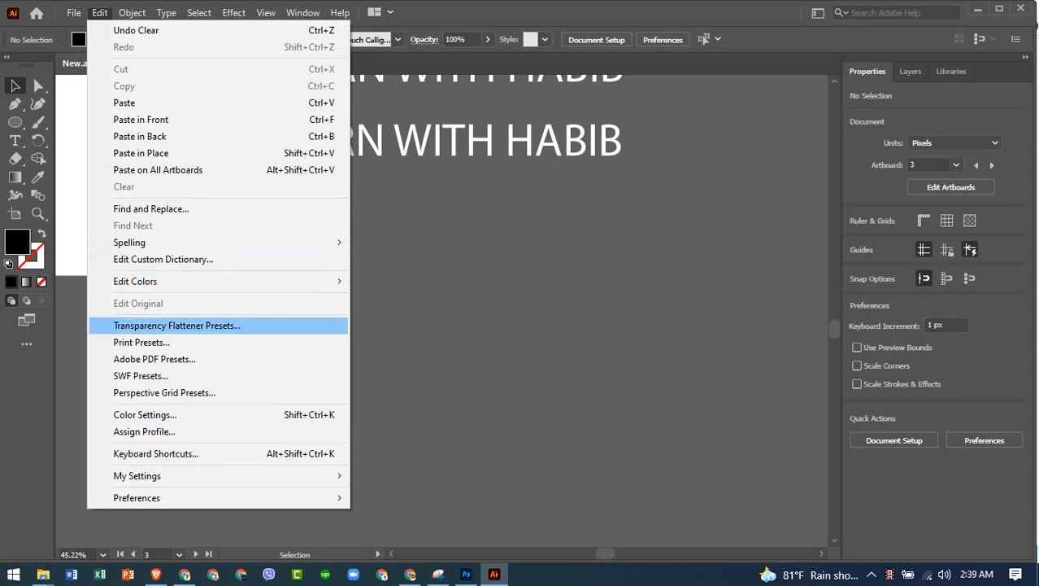
left_click(142, 342)
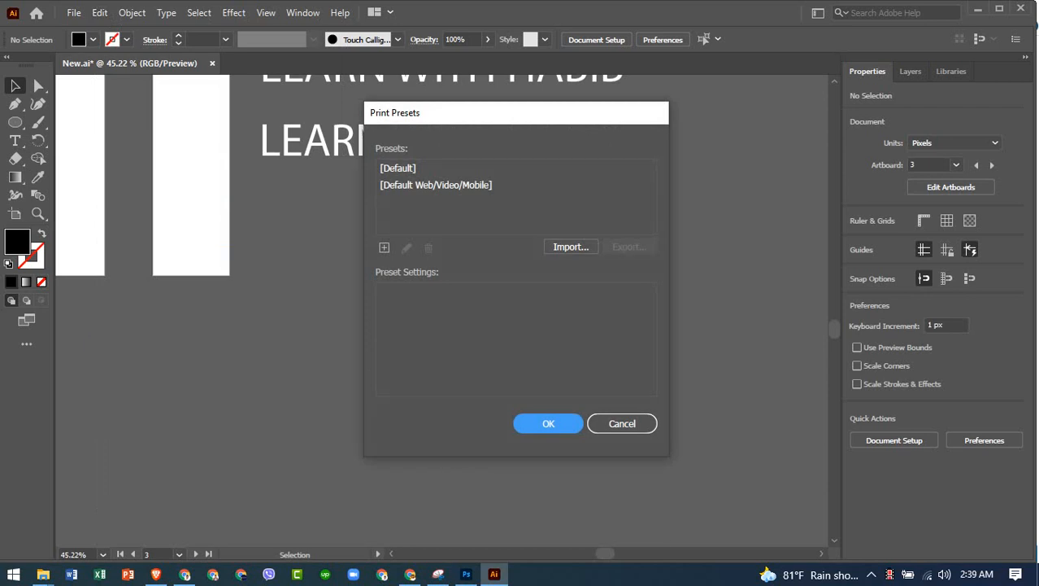
left_click(622, 423)
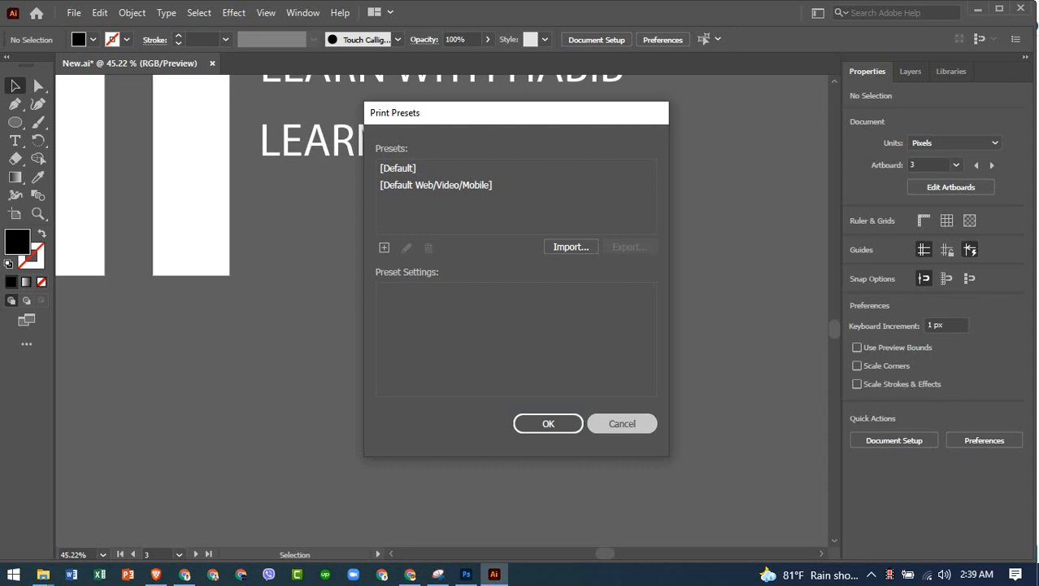
- Open the Keyboard Shortcuts settings, show the shortcuts for Menu Commands, and examine those in the File group
left_click(99, 13)
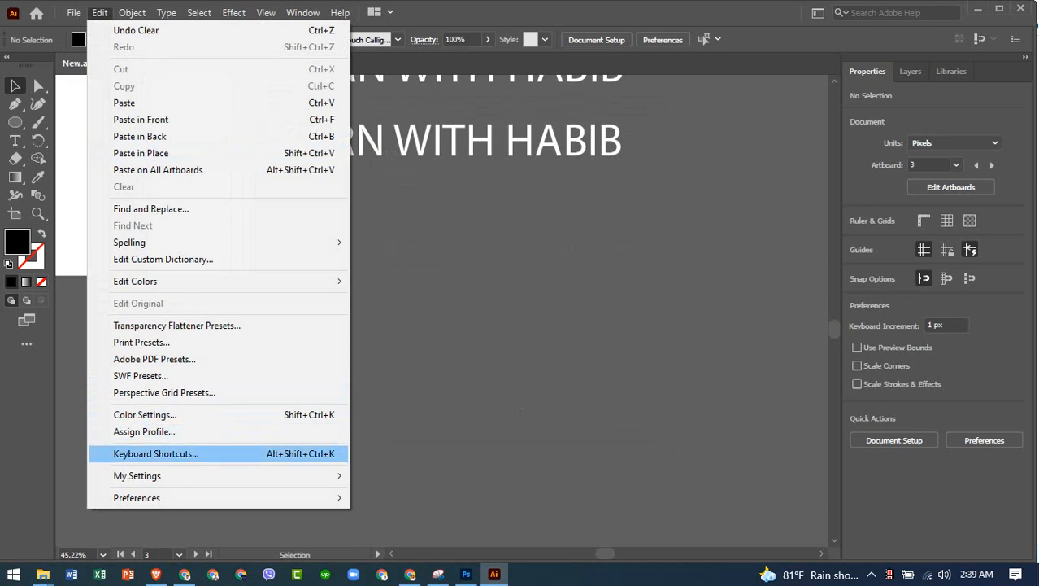
key("Return")
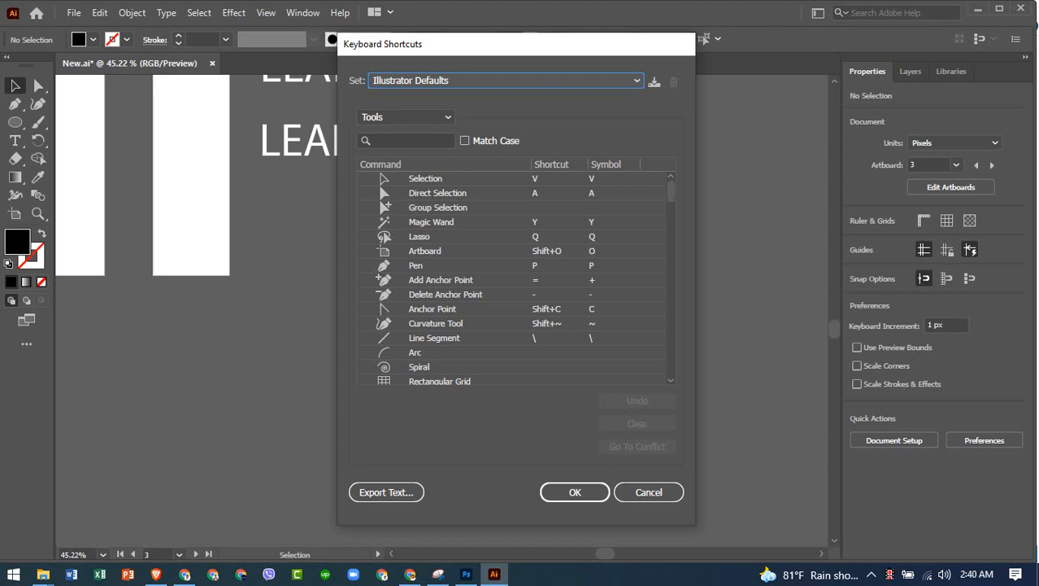
left_click(637, 81)
left_click(637, 81)
left_click(405, 116)
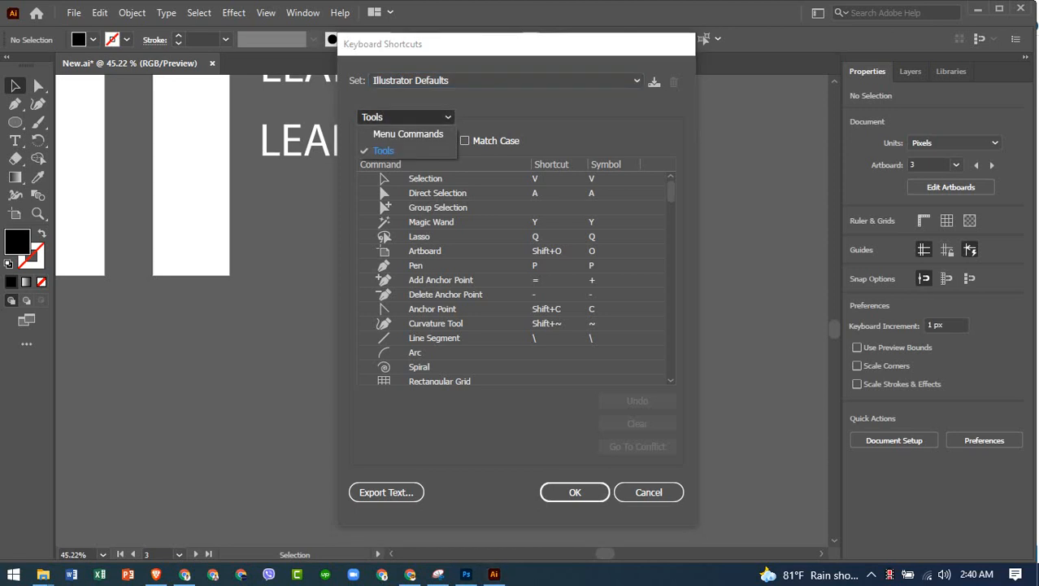
left_click(407, 133)
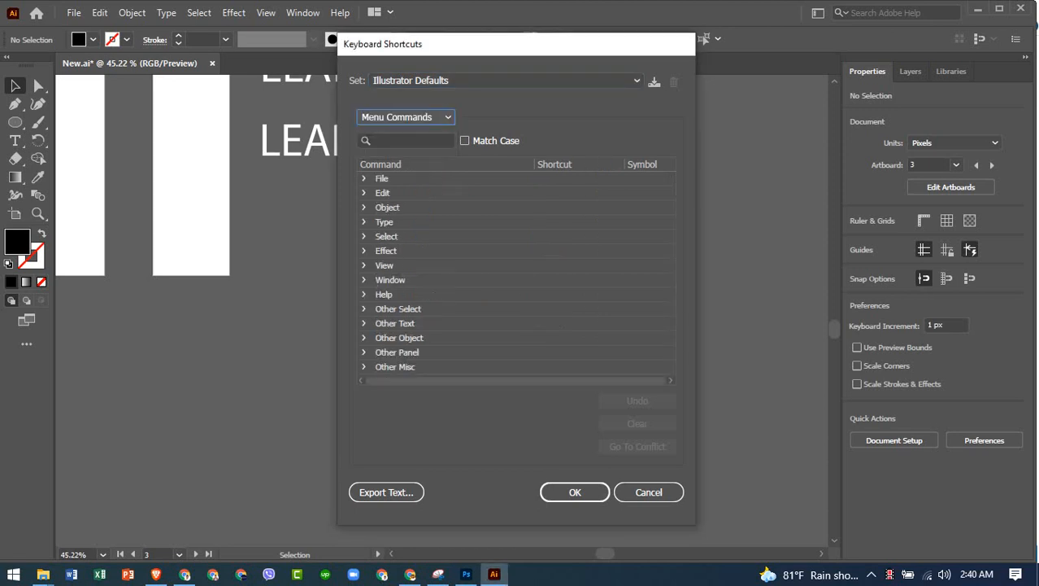
left_click(364, 178)
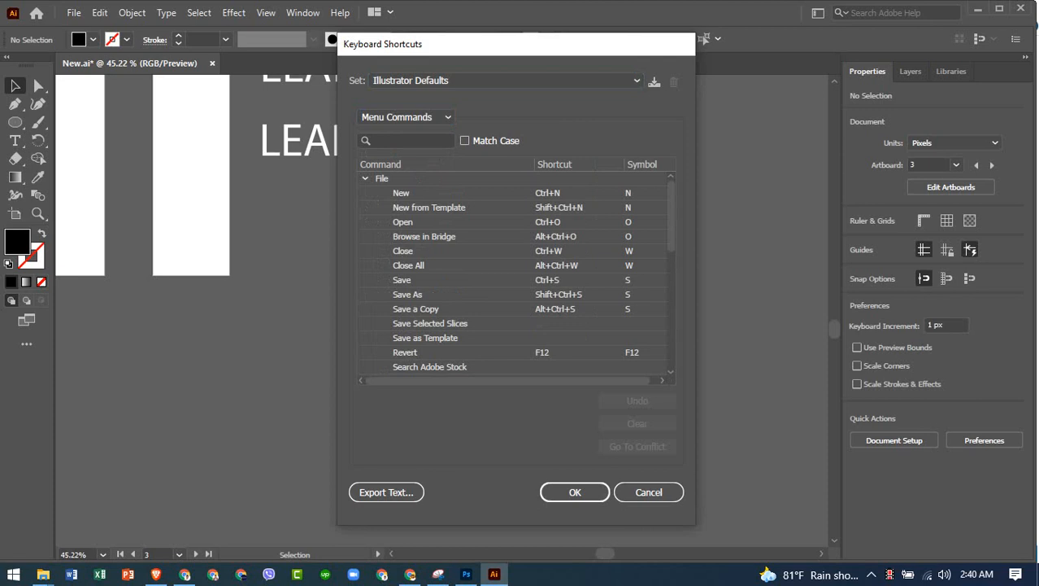
scroll(516, 276, "down", 6)
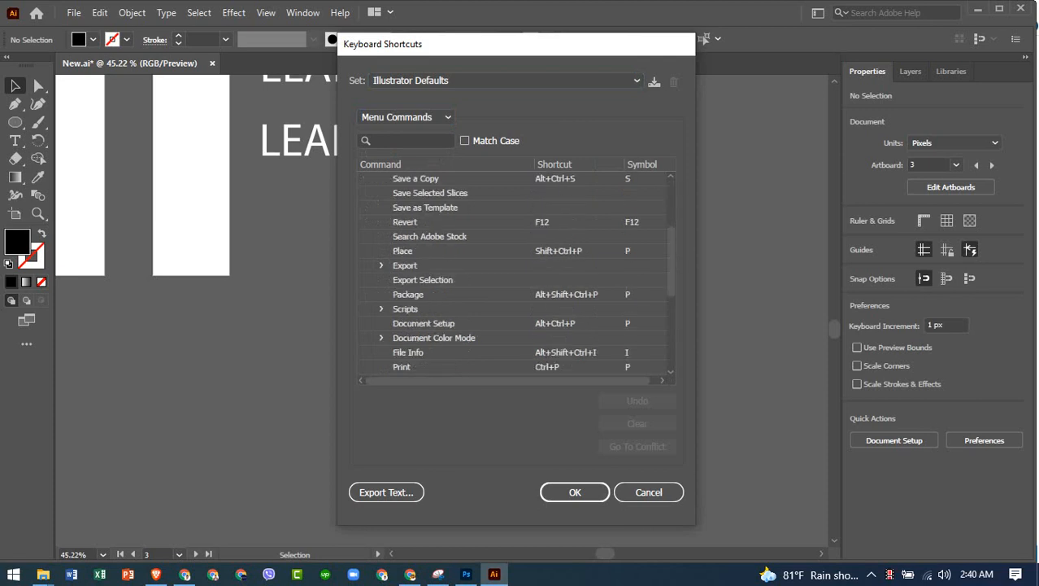
scroll(517, 277, "up", 6)
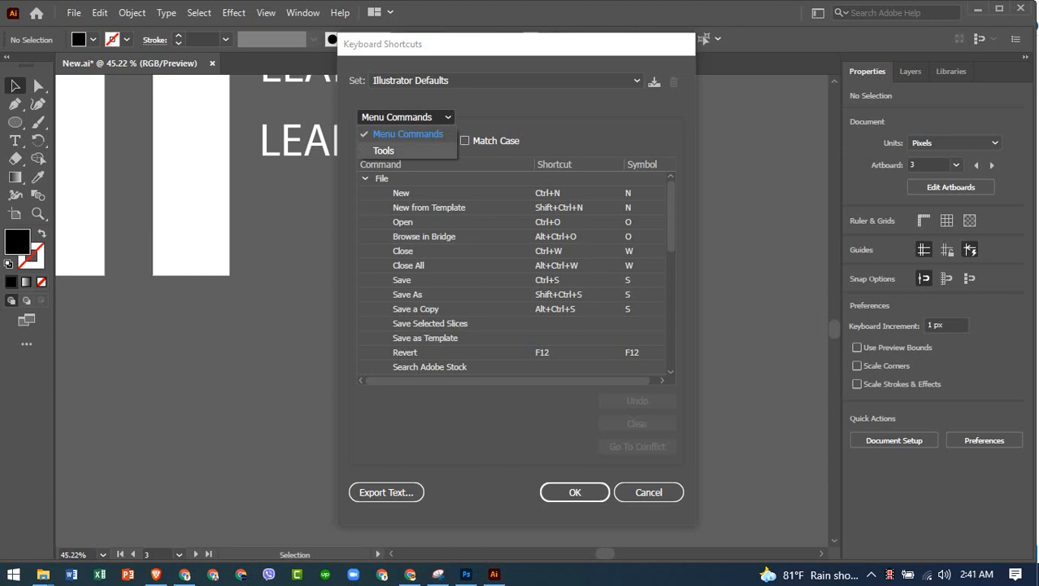
- Switch the shortcut list to Tools, examine the shortcuts through to the end, and close the Keyboard Shortcuts settings
left_click(384, 151)
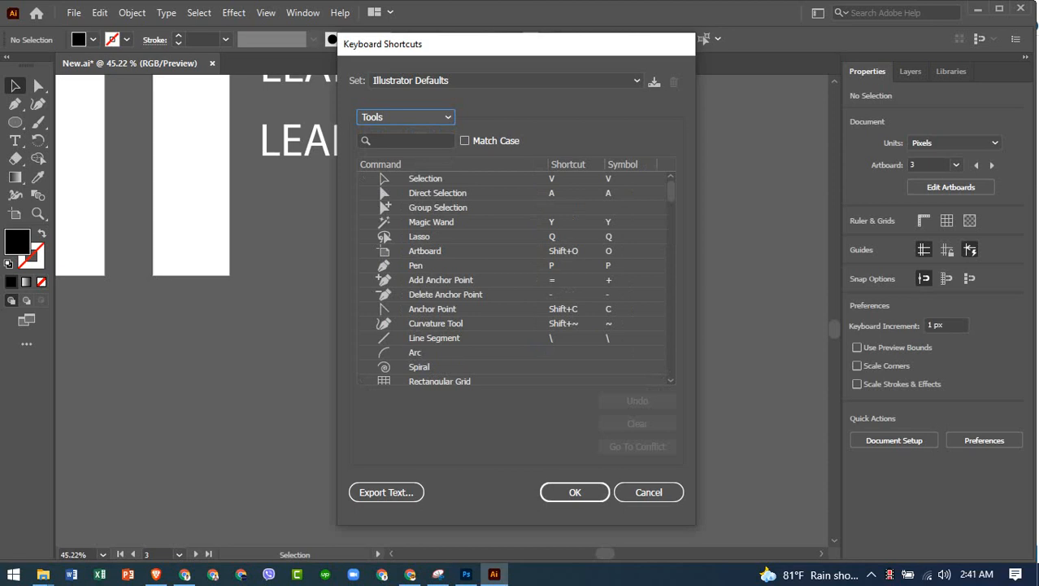
scroll(516, 276, "down", 8)
scroll(517, 277, "down", 20)
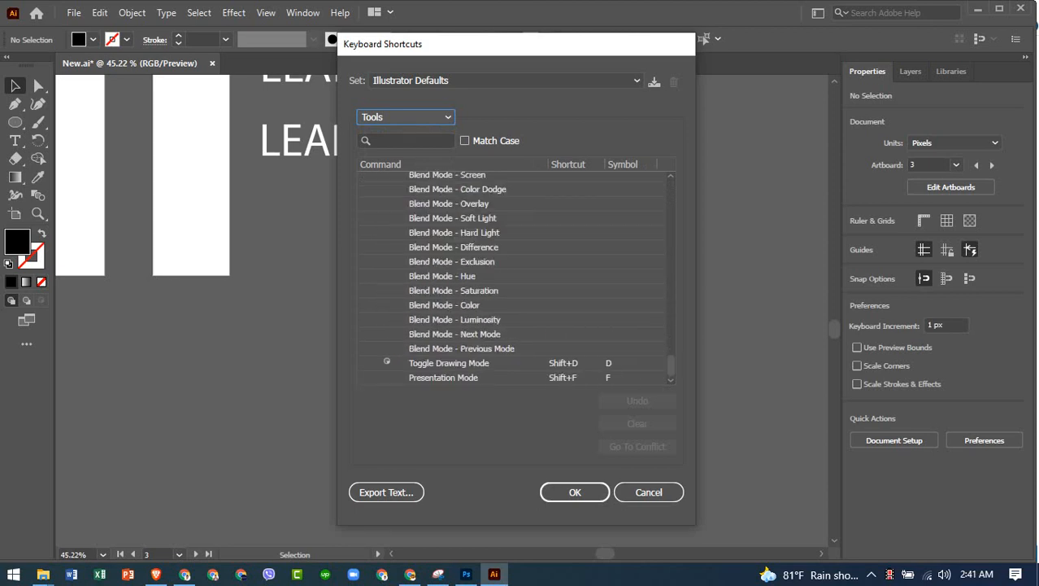
scroll(516, 277, "up", 20)
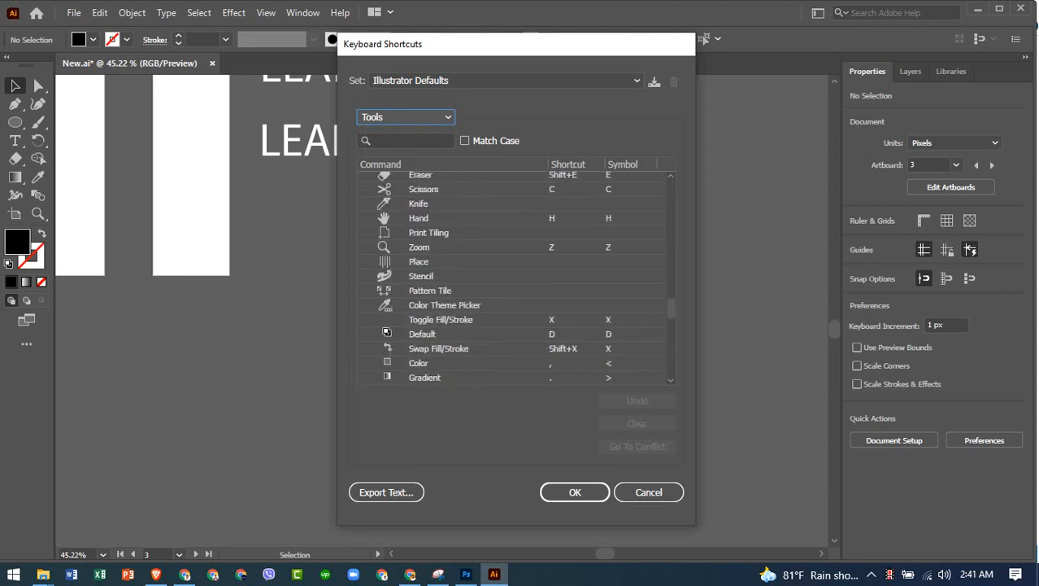
scroll(517, 277, "up", 5)
scroll(516, 277, "up", 5)
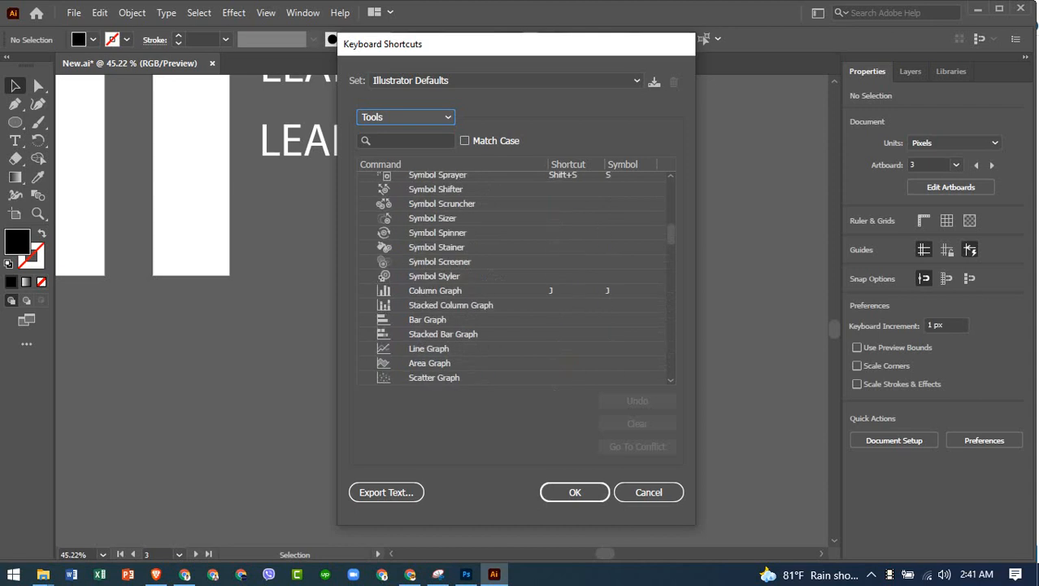
scroll(517, 276, "up", 15)
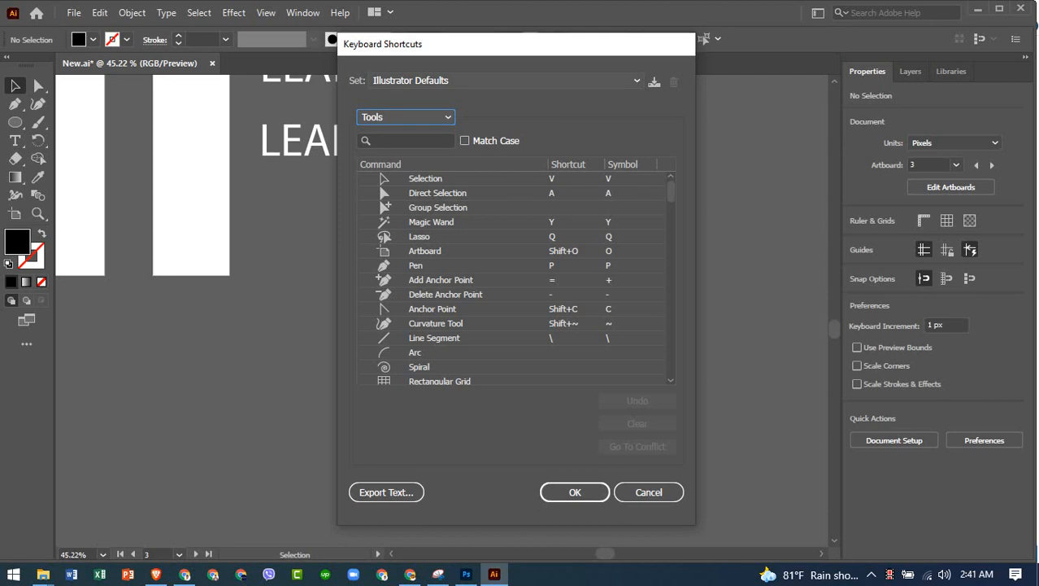
left_click(575, 492)
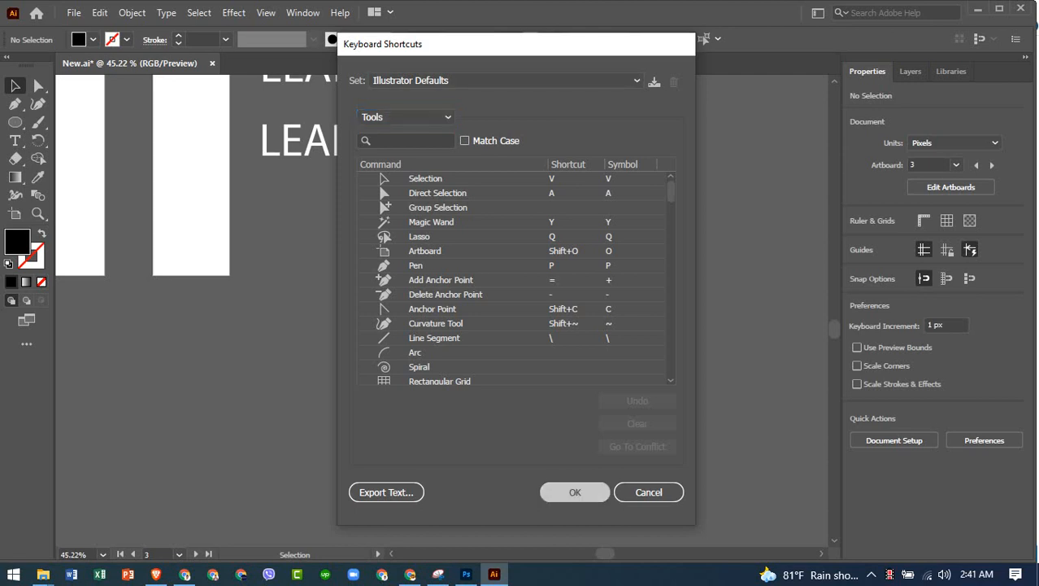
left_click(134, 12)
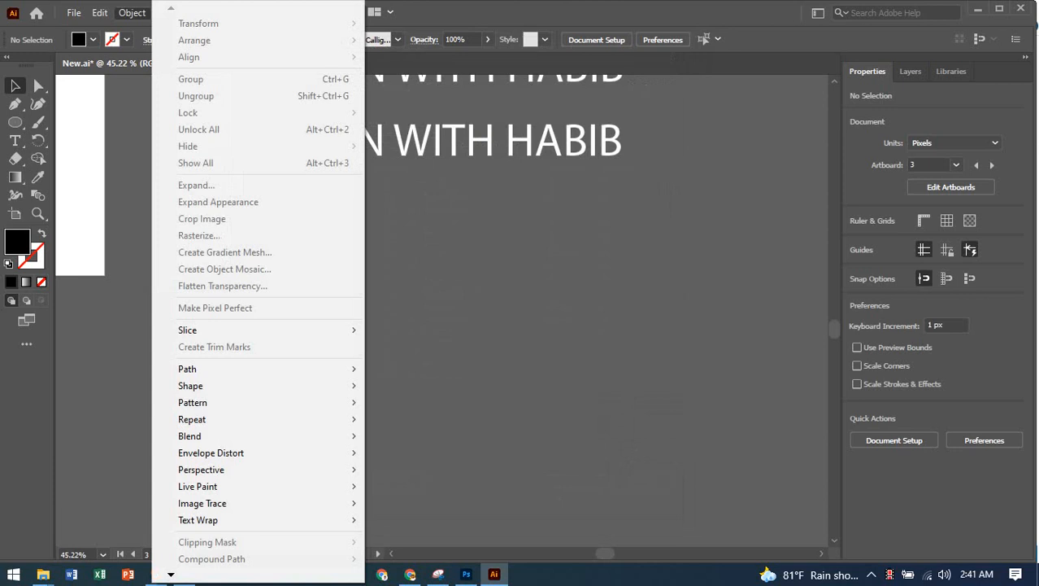
left_click(134, 12)
left_click(134, 12)
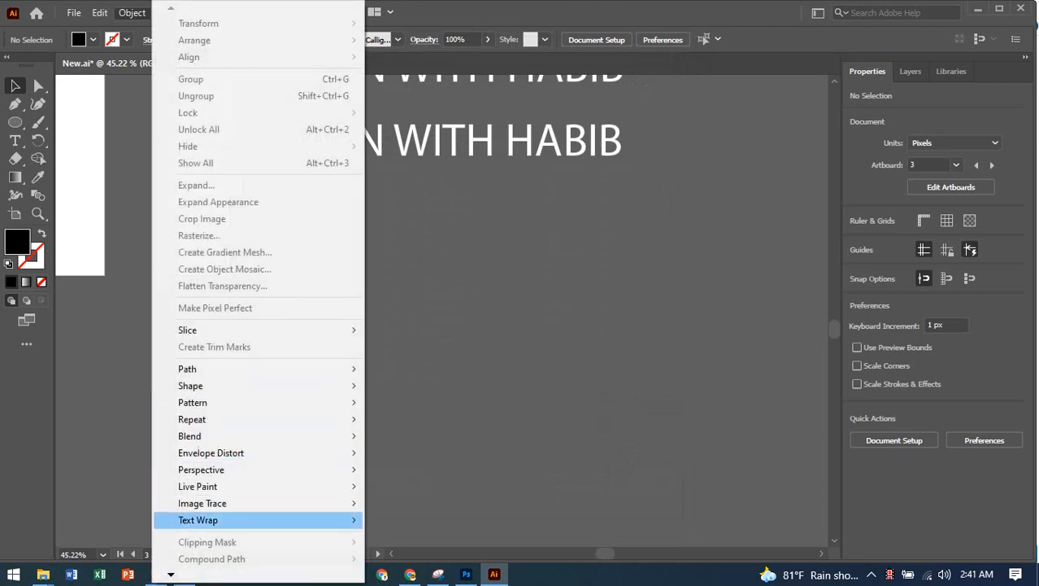
mouse_move(244, 519)
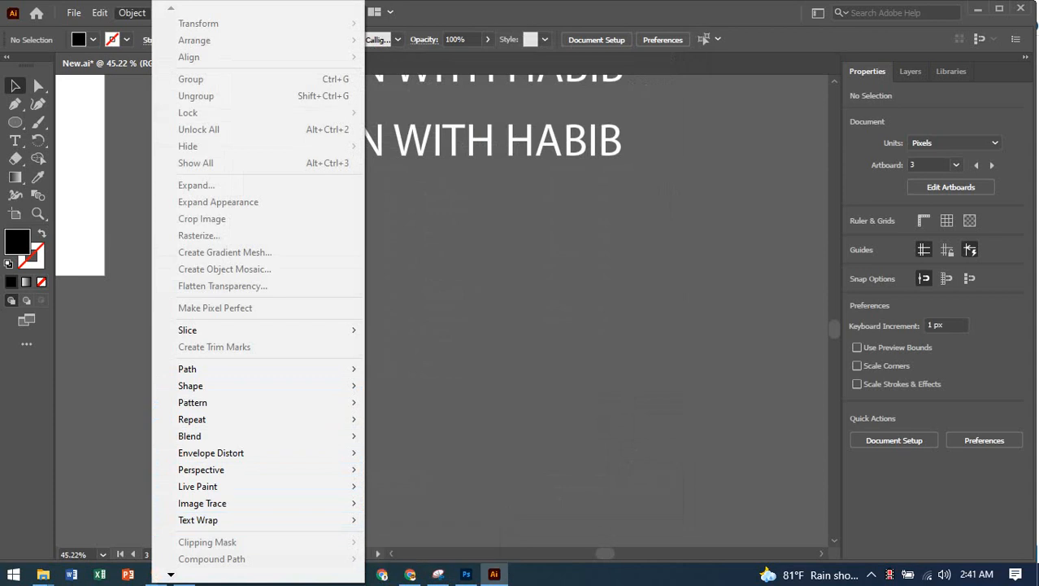
left_click(132, 13)
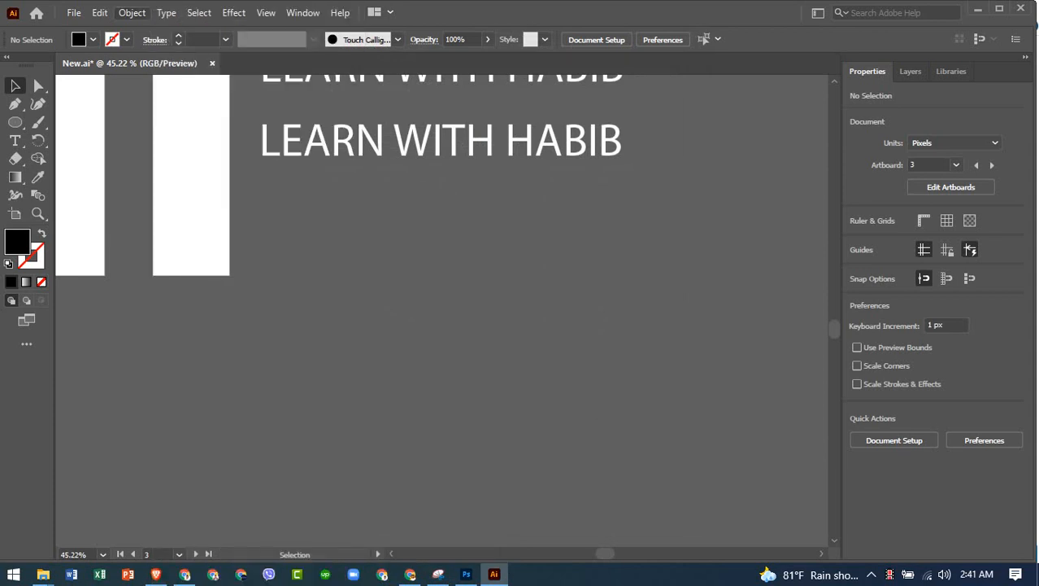
scroll(442, 309, "up", 1)
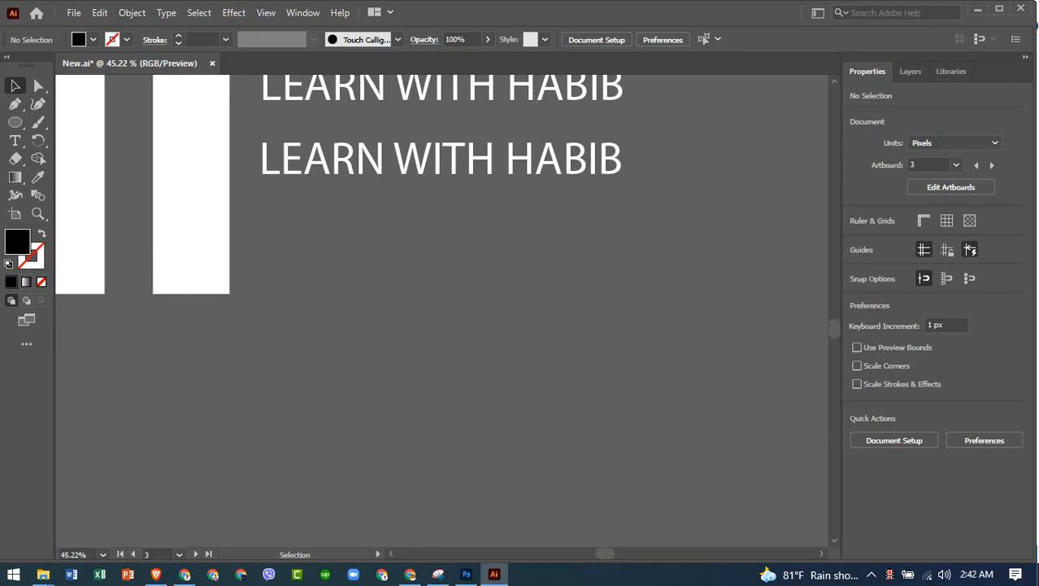